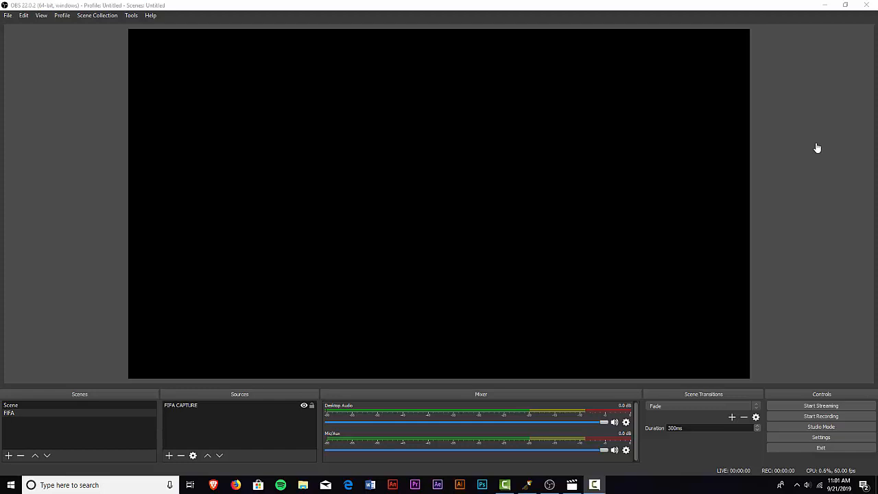
# - Make the scene list narrower and look through the sources of the Scene and FIFA scenes
pyautogui.click(75, 425)
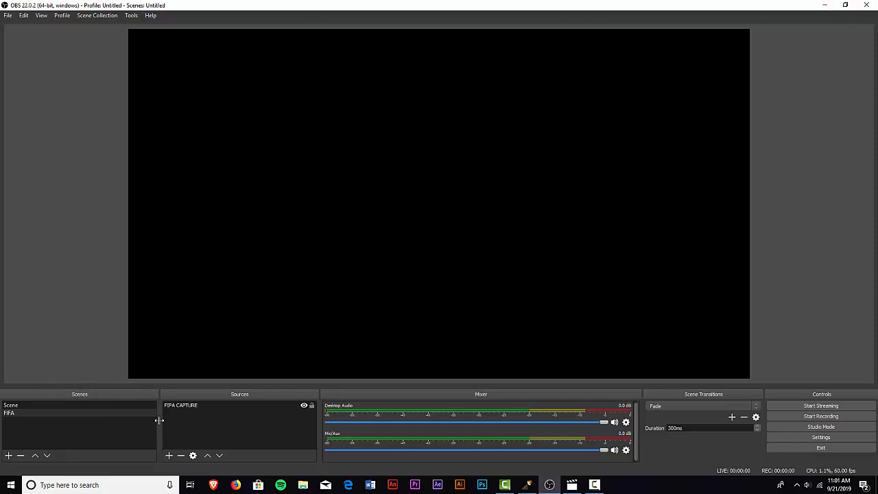
pyautogui.moveTo(158, 420); pyautogui.dragTo(131, 415)
pyautogui.click(36, 405)
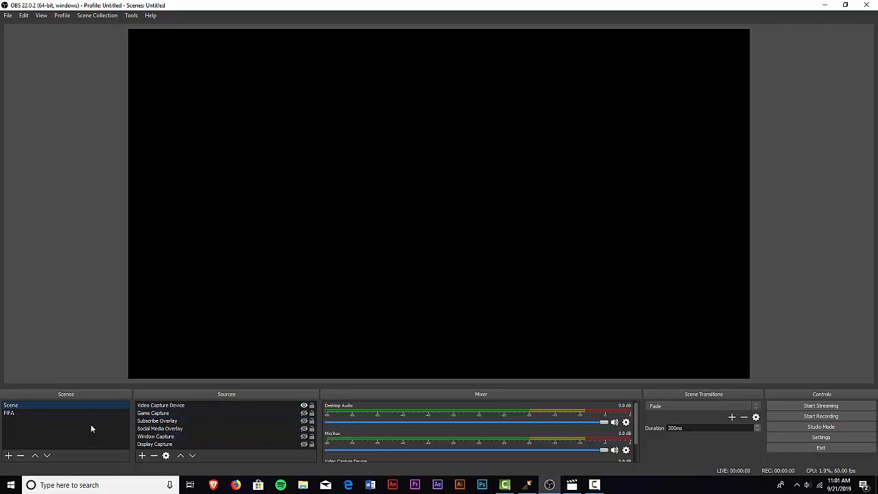
pyautogui.click(54, 412)
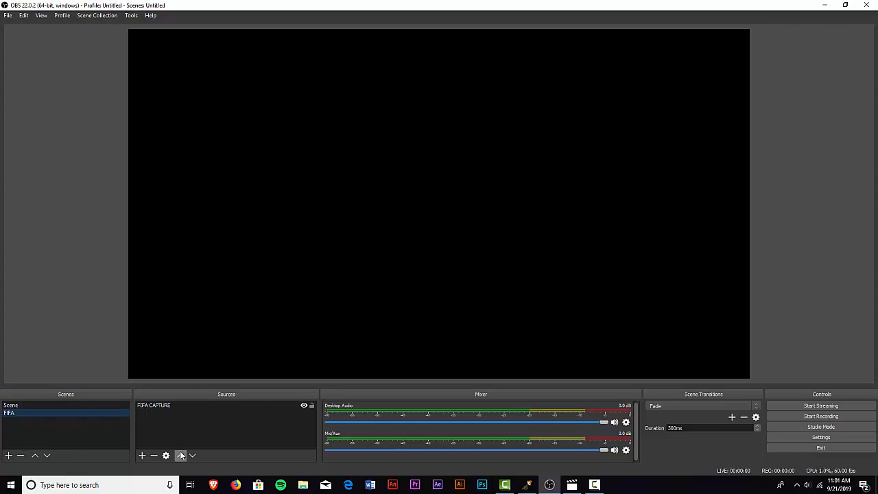
pyautogui.click(24, 406)
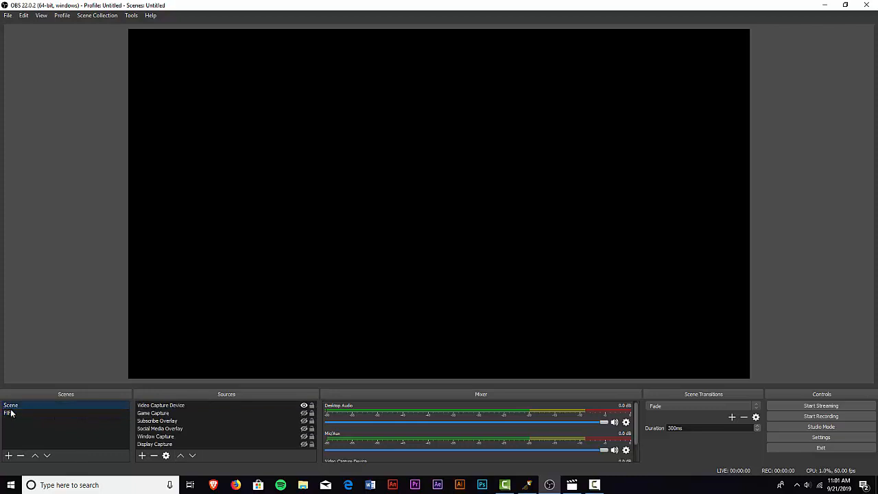
pyautogui.click(11, 412)
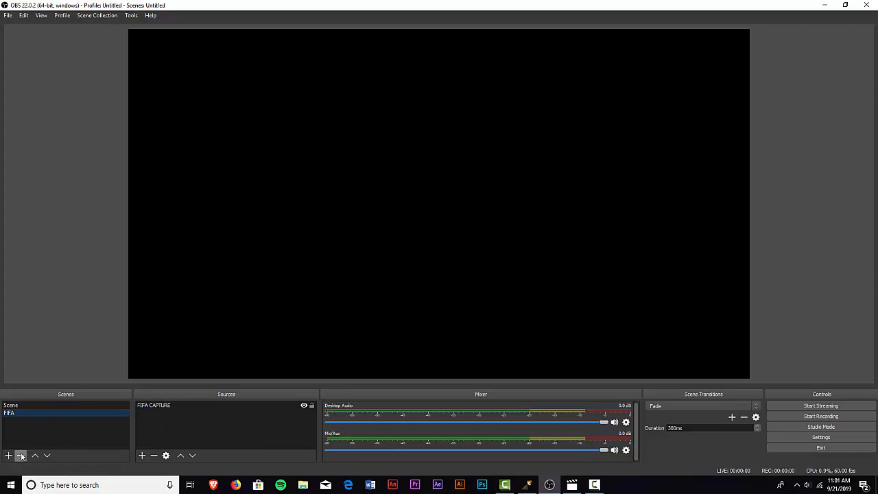
# - Add a new scene named Simpsons
pyautogui.click(8, 456)
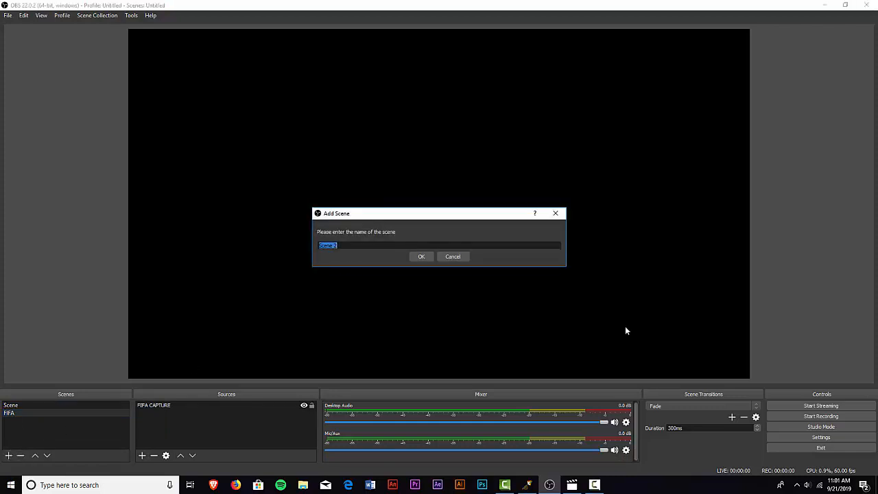
pyautogui.write('Simpsons')
pyautogui.press('Return')
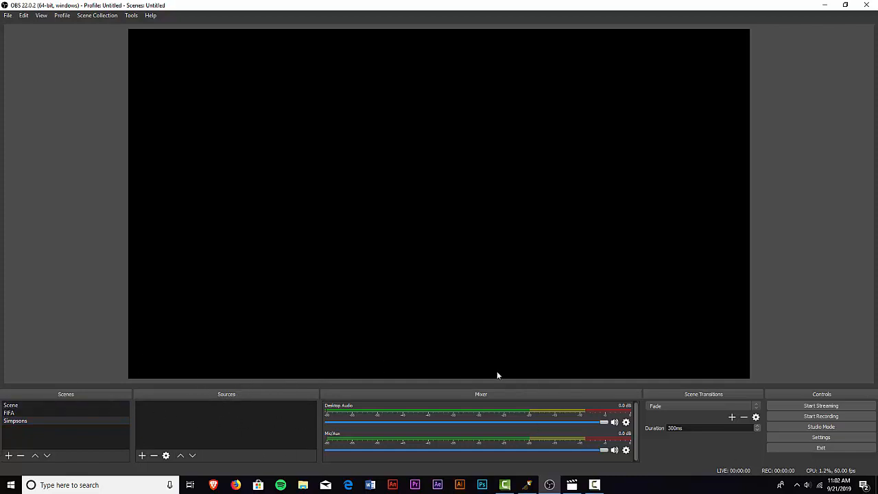
# - Switch to the Simpsons Hit & Run mod launcher and launch the game windowed at 1280 × 720
pyautogui.click(529, 486)
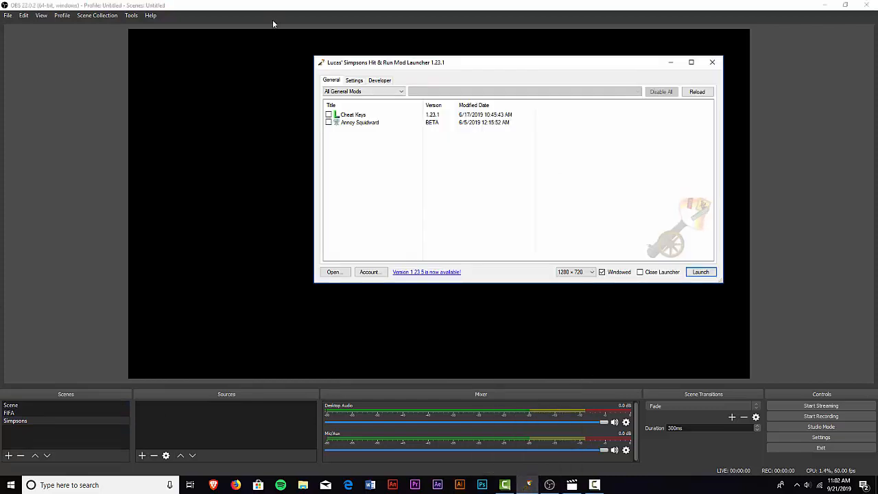
pyautogui.click(584, 272)
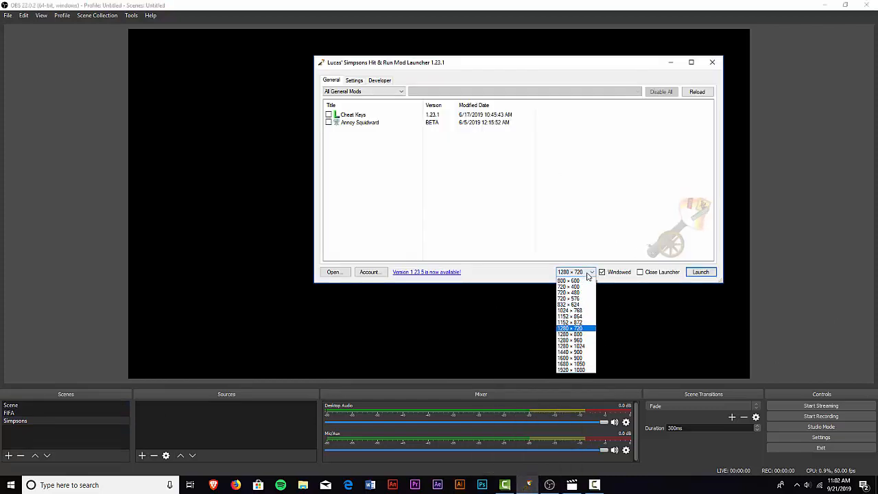
pyautogui.click(583, 272)
pyautogui.click(583, 272)
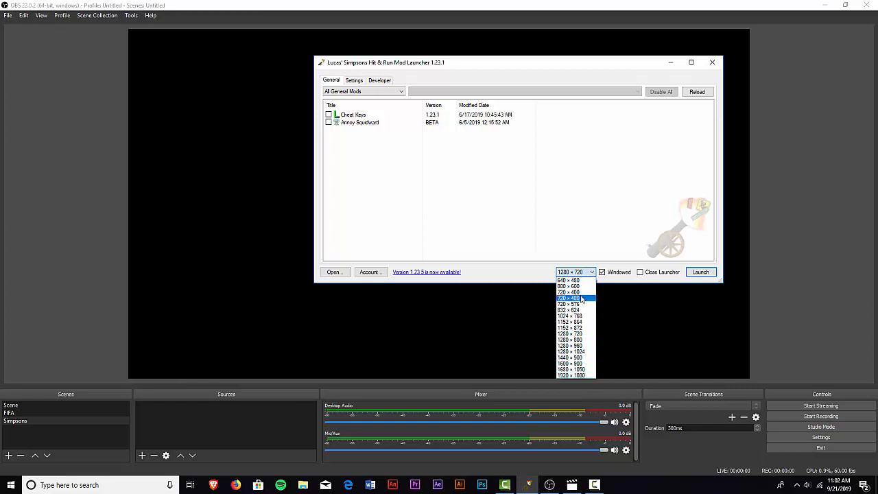
pyautogui.click(580, 334)
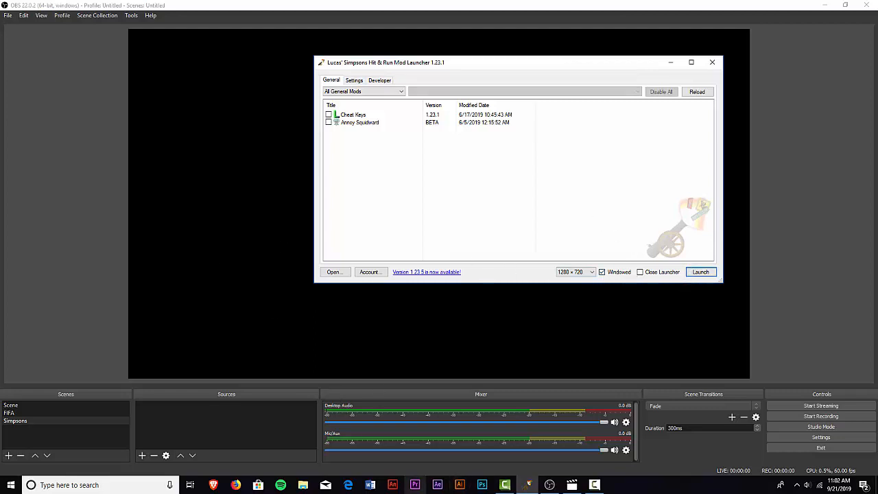
pyautogui.click(525, 186)
pyautogui.click(702, 274)
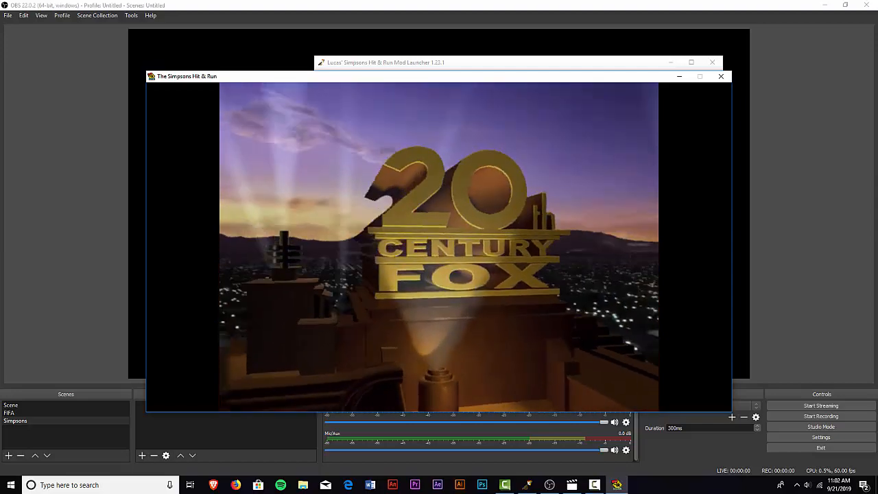
# - Return to OBS and add a new Game Capture source named Simpsons Capture to the Simpsons scene
pyautogui.press('super')
pyautogui.click(44, 122)
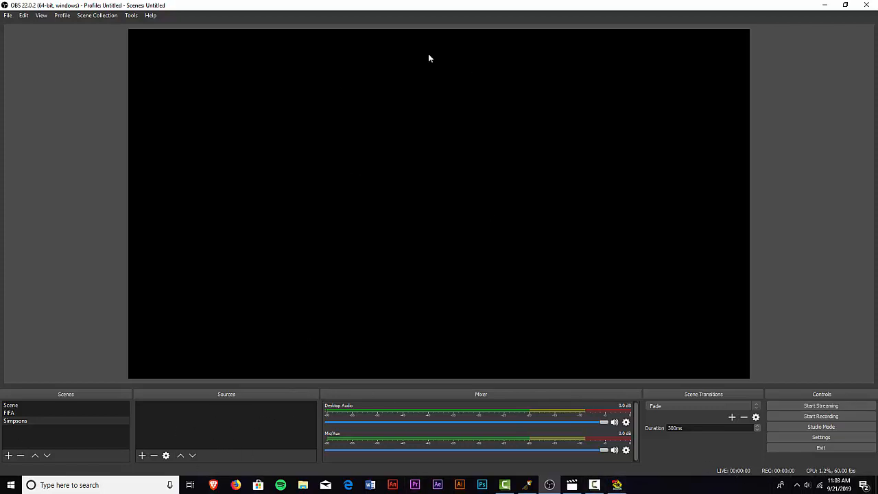
pyautogui.click(142, 456)
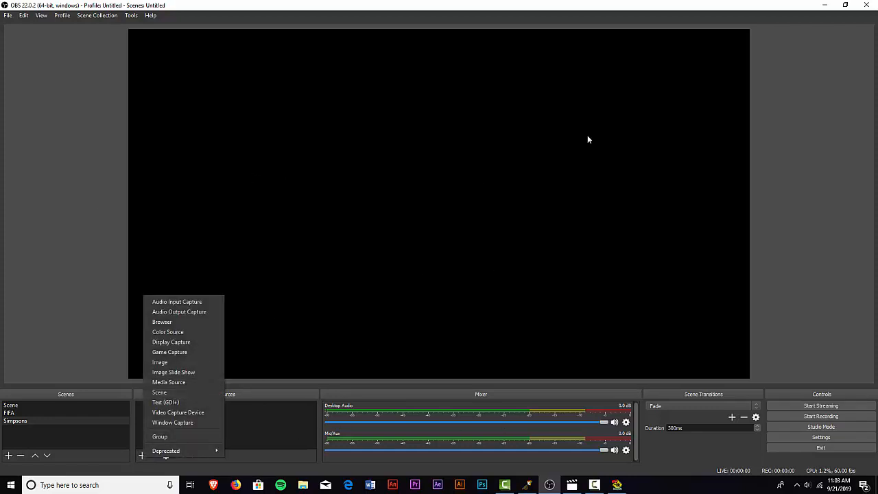
pyautogui.click(176, 350)
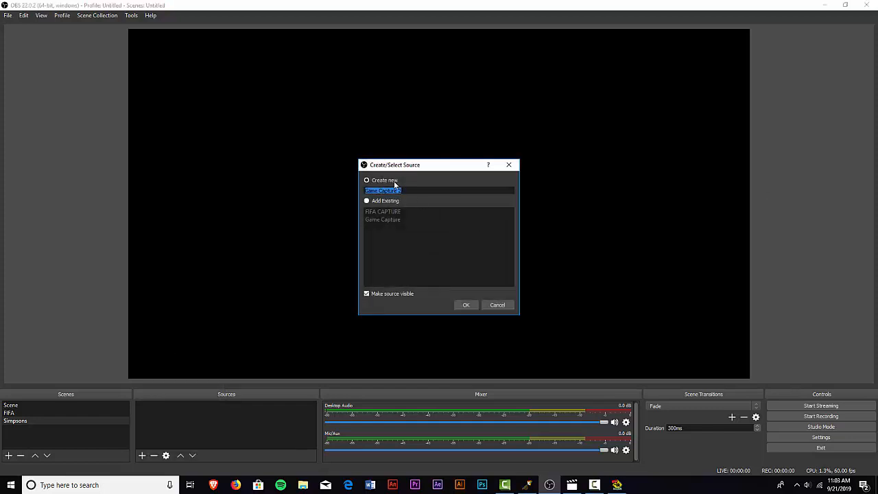
pyautogui.click(436, 190)
pyautogui.press('BackSpace')
pyautogui.press('BackSpace')
pyautogui.press('BackSpace')
pyautogui.press('BackSpace')
pyautogui.press('BackSpace')
pyautogui.press('BackSpace')
pyautogui.press('BackSpace')
pyautogui.press('BackSpace')
pyautogui.press('BackSpace')
pyautogui.press('BackSpace')
pyautogui.press('BackSpace')
pyautogui.press('BackSpace')
pyautogui.press('BackSpace')
pyautogui.press('BackSpace')
pyautogui.write('Simpsosn C')
pyautogui.press('BackSpace')
pyautogui.press('BackSpace')
pyautogui.press('BackSpace')
pyautogui.press('BackSpace')
pyautogui.write('ns Capture')
pyautogui.press('Return')
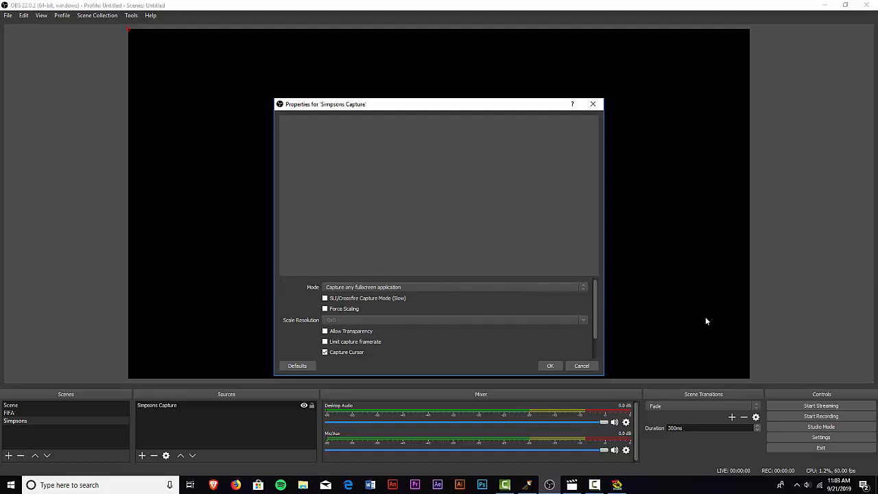
# - Set Simpsons Capture to capture a specific window, choose [Simpsons.exe]: The Simpsons Hit & Run, and accept the properties
pyautogui.click(409, 289)
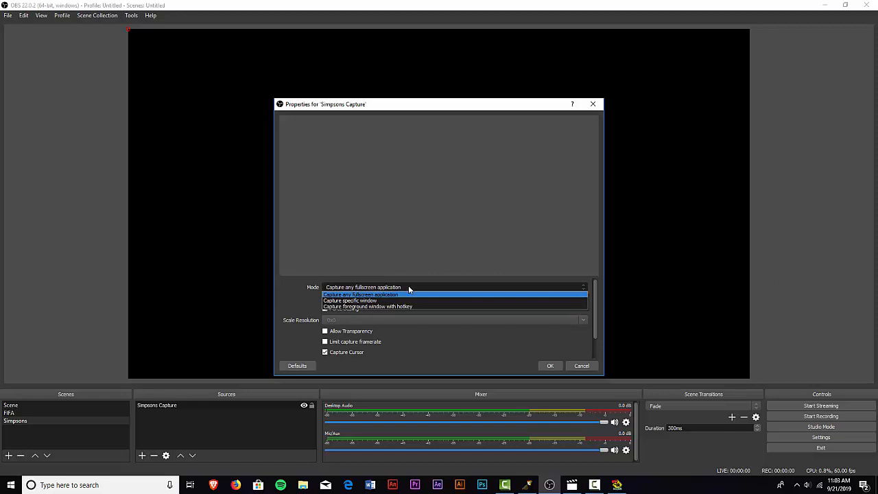
pyautogui.click(344, 300)
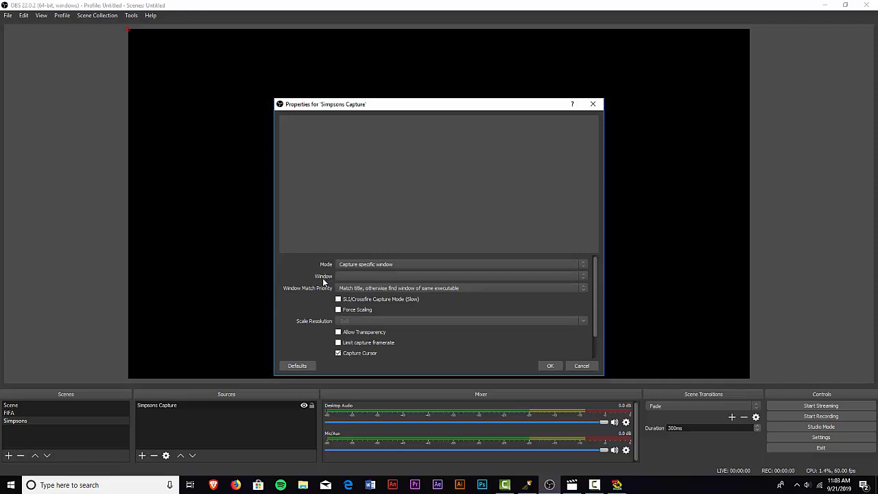
pyautogui.click(378, 275)
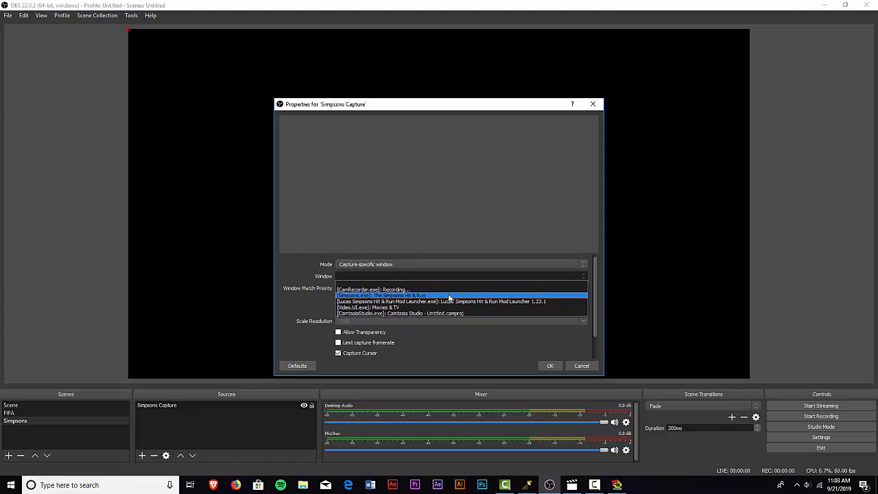
pyautogui.click(404, 296)
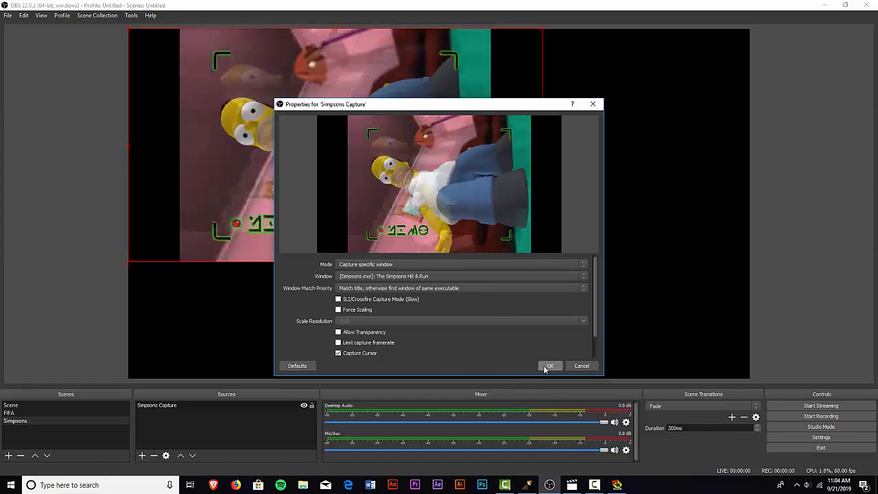
pyautogui.click(545, 366)
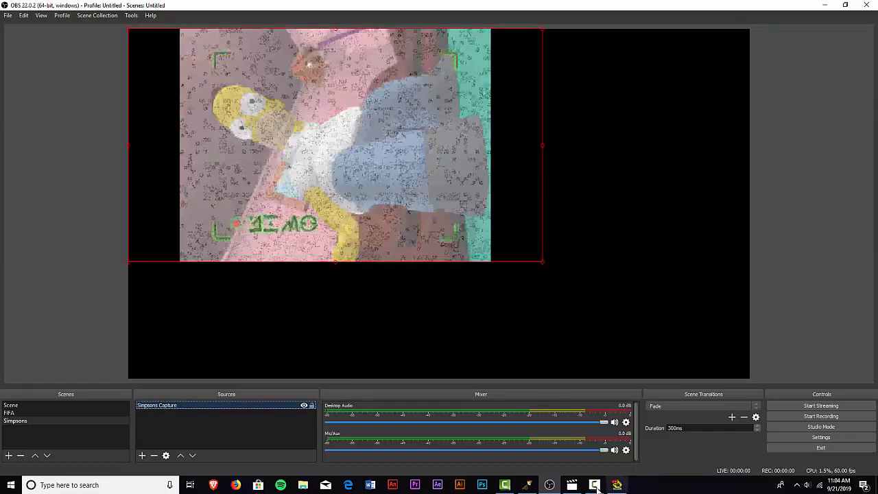
# - Check the game's resolution in the mod launcher, return to OBS and deselect the capture source
pyautogui.click(529, 485)
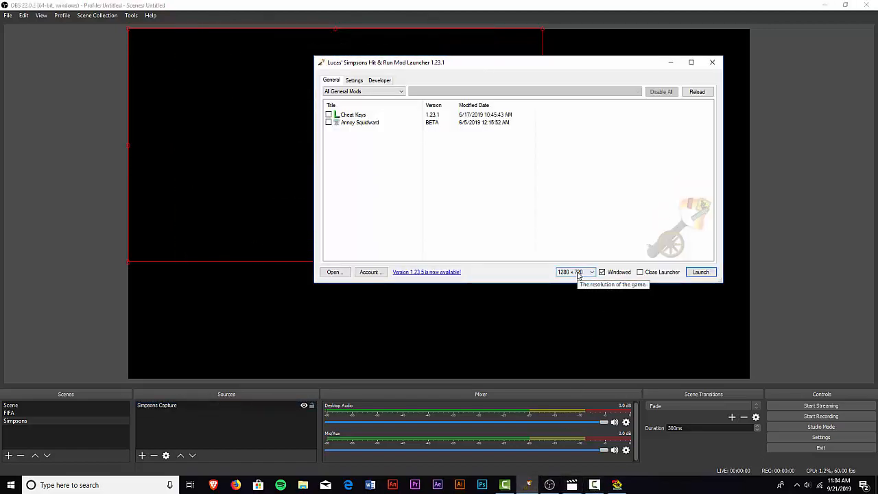
pyautogui.click(1, 180)
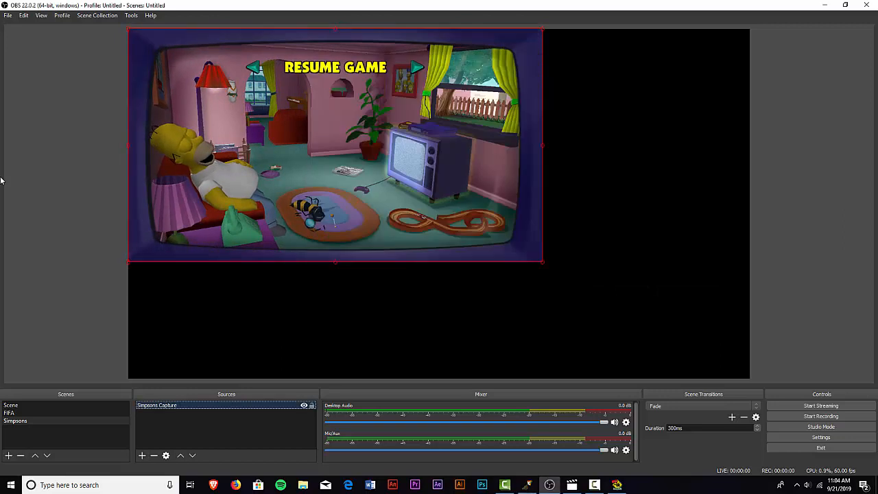
pyautogui.click(604, 210)
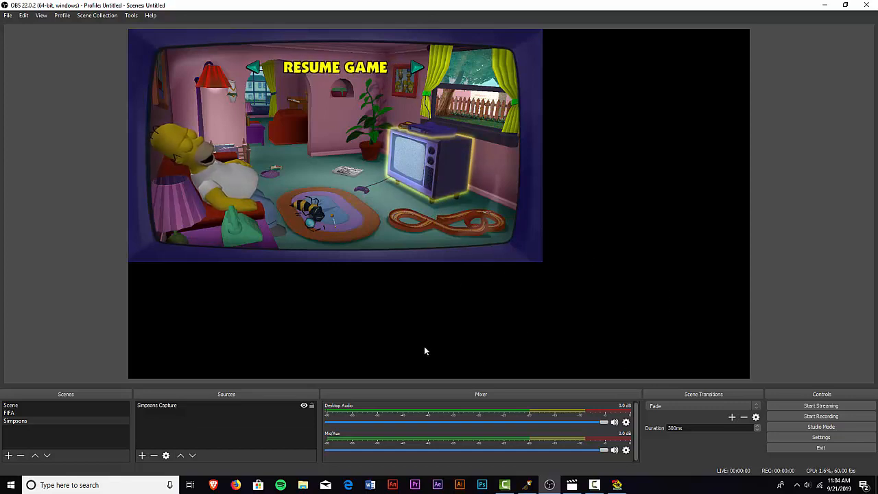
# - Stretch the Simpsons Capture source to fill the whole screen canvas
pyautogui.click(583, 294)
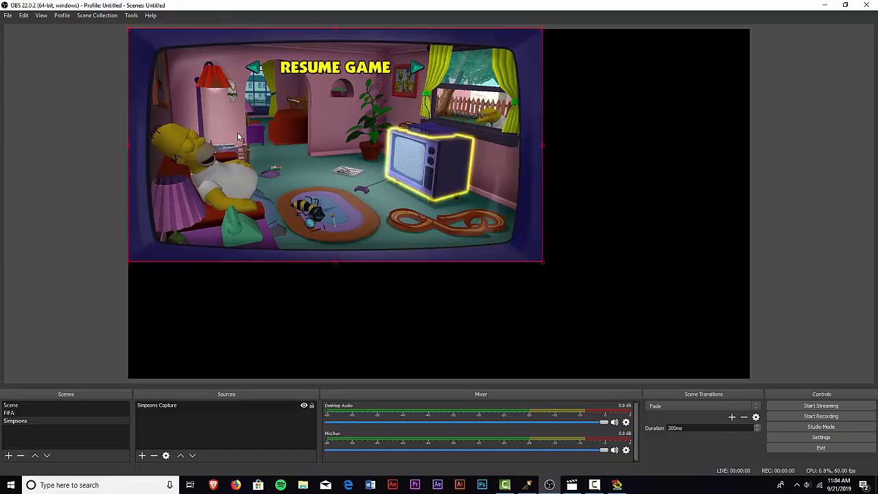
pyautogui.rightClick(434, 158)
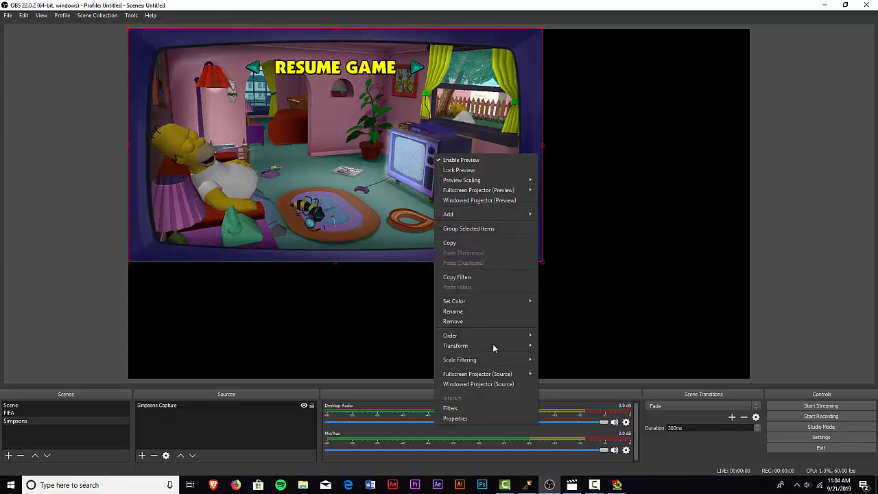
pyautogui.moveTo(503, 349)
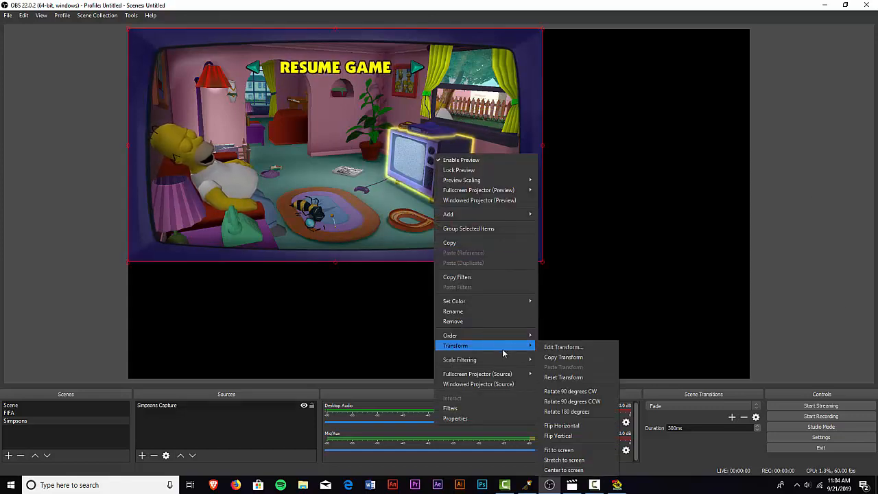
pyautogui.click(564, 460)
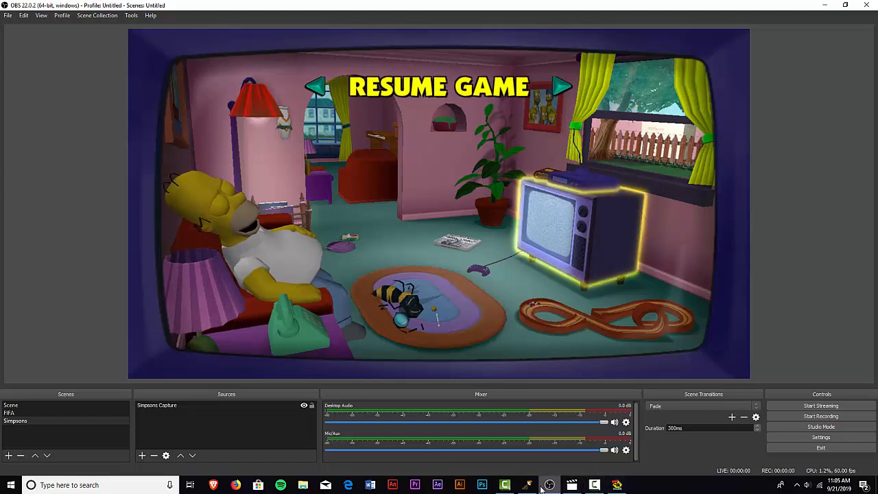
# - Relaunch the game from the mod launcher at 1920 × 1080, closing the running copy, and return to OBS to view the capture
pyautogui.click(527, 486)
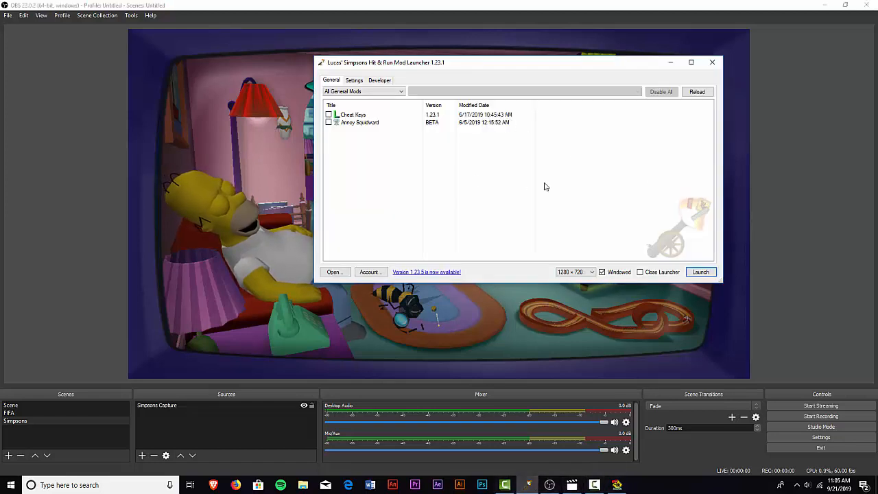
pyautogui.click(577, 273)
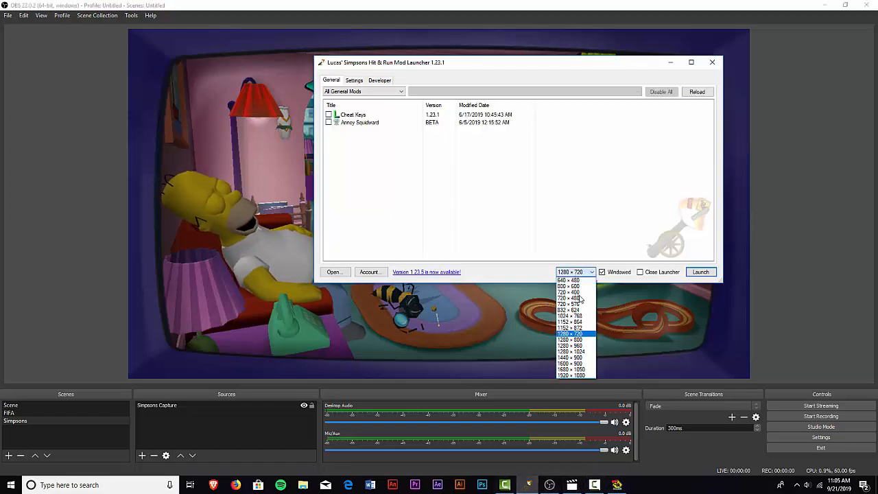
pyautogui.click(582, 375)
pyautogui.click(700, 272)
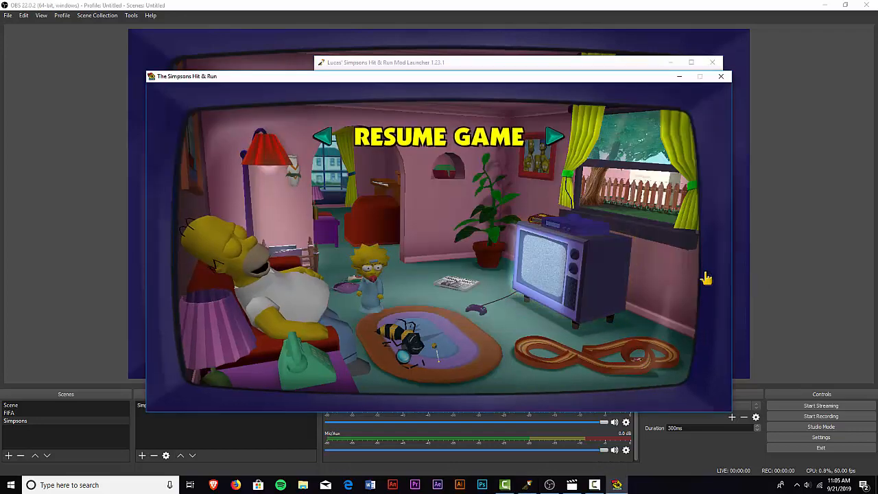
pyautogui.click(722, 76)
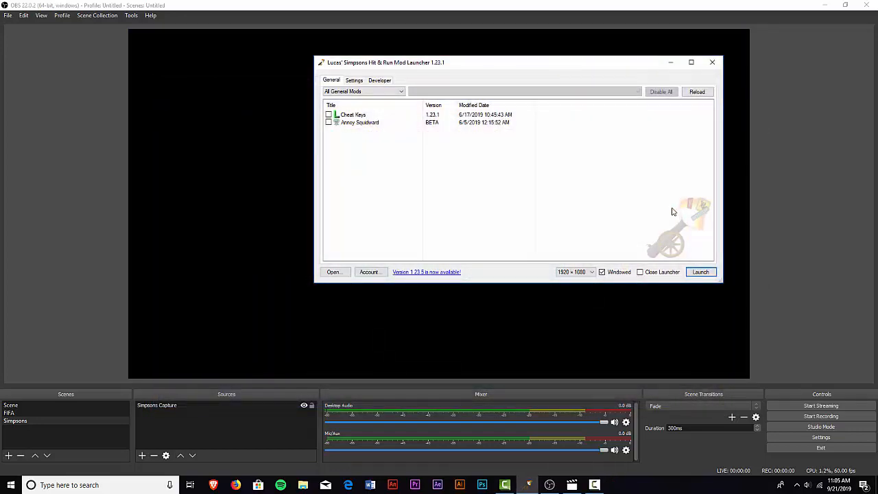
pyautogui.click(700, 273)
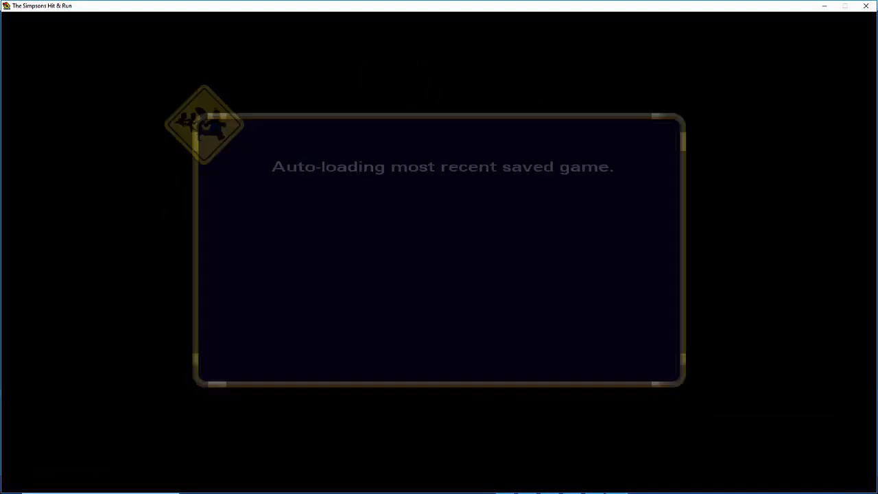
pyautogui.press('super')
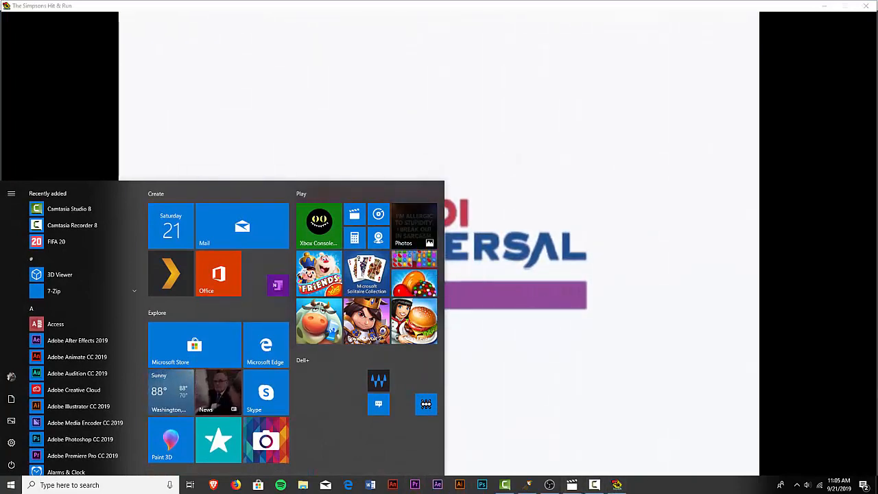
pyautogui.click(550, 485)
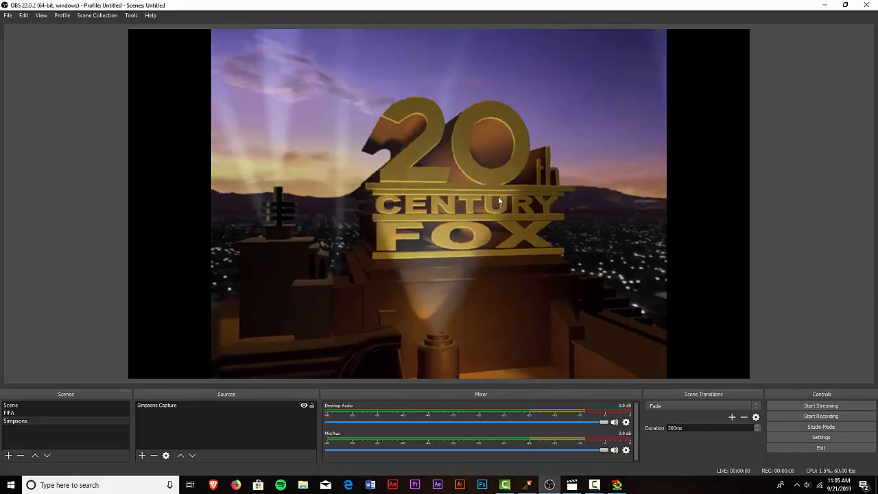
# - Select the game capture in the preview to check its outline against the canvas, and deselect it
pyautogui.click(498, 199)
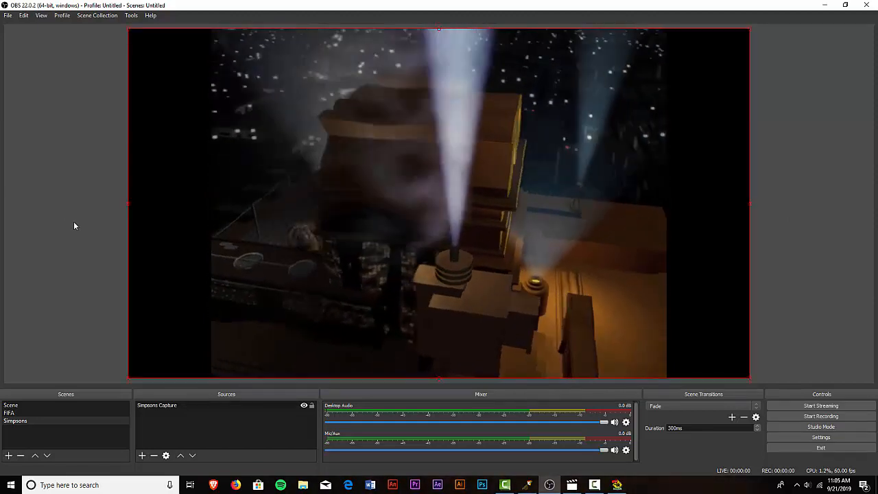
pyautogui.click(795, 188)
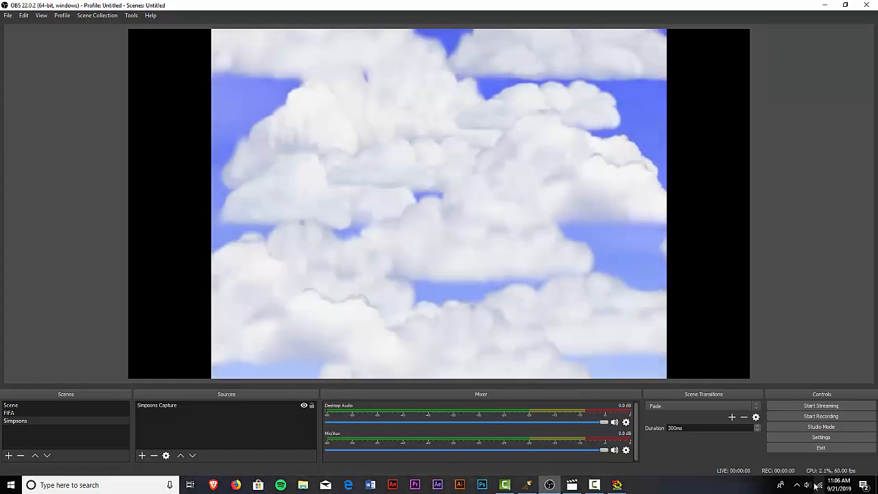
# - Adjust the system speaker volume and turn The Simpsons Hit & Run down to the minimum in the Windows Volume Mixer
pyautogui.click(809, 486)
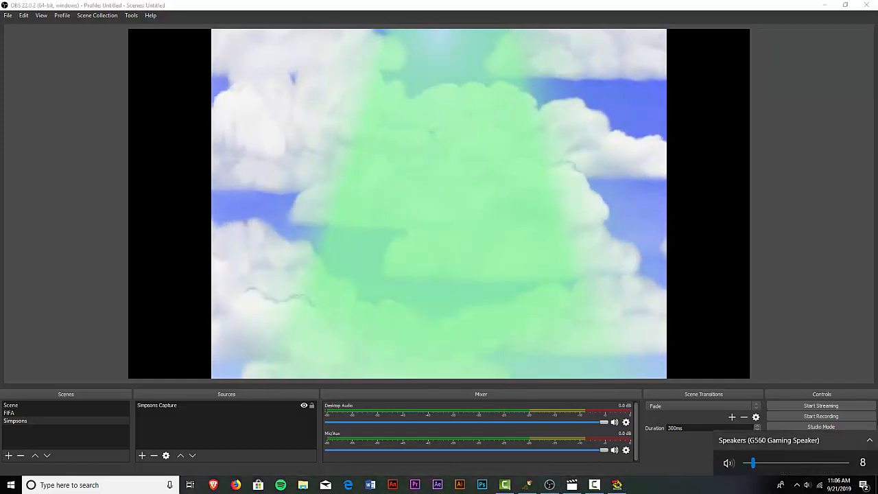
pyautogui.click(758, 464)
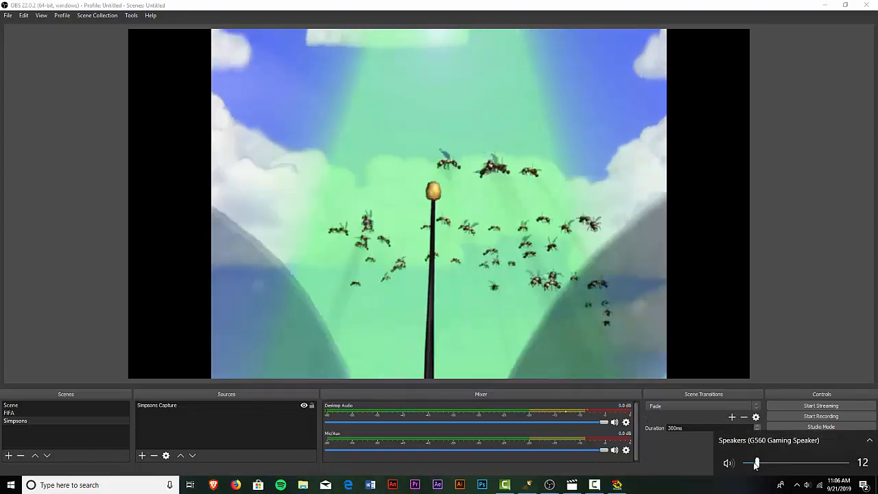
pyautogui.moveTo(758, 464); pyautogui.dragTo(753, 465)
pyautogui.rightClick(808, 486)
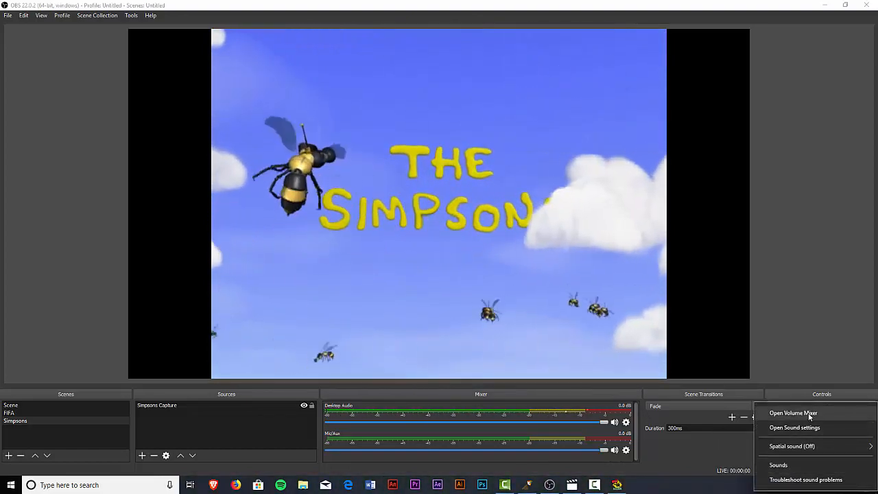
pyautogui.click(789, 413)
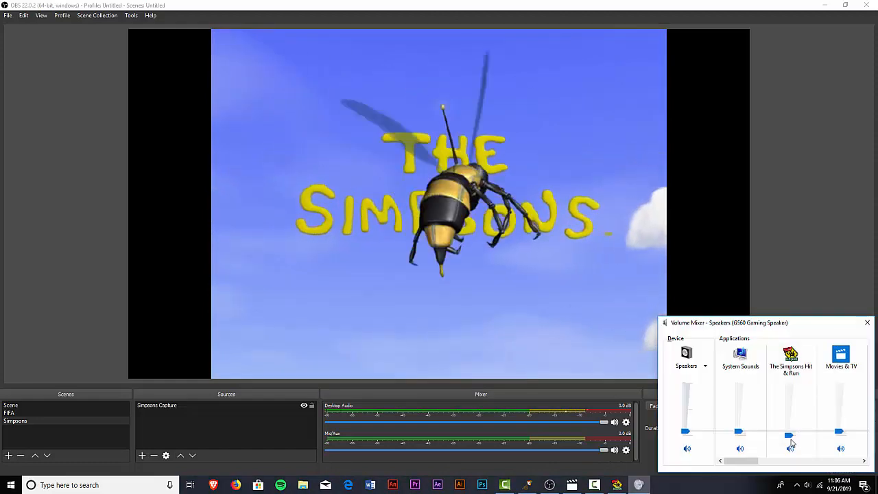
pyautogui.moveTo(789, 440); pyautogui.dragTo(788, 461)
pyautogui.click(867, 323)
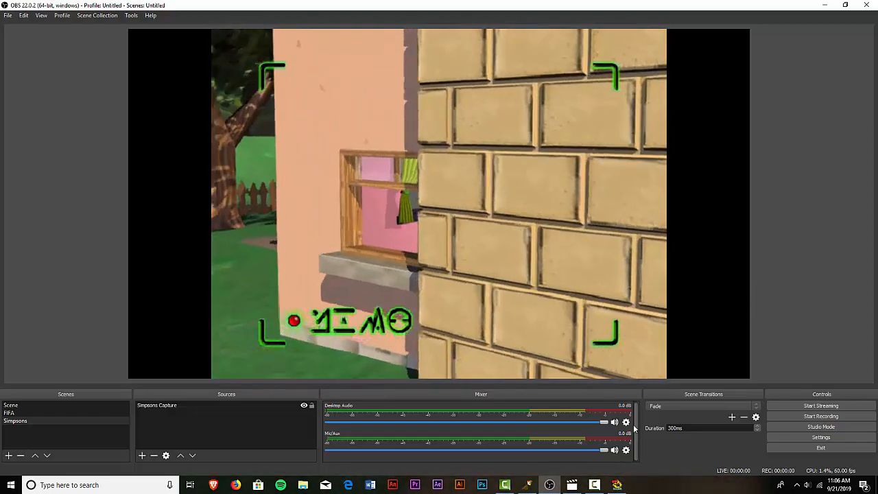
pyautogui.click(626, 422)
pyautogui.click(673, 407)
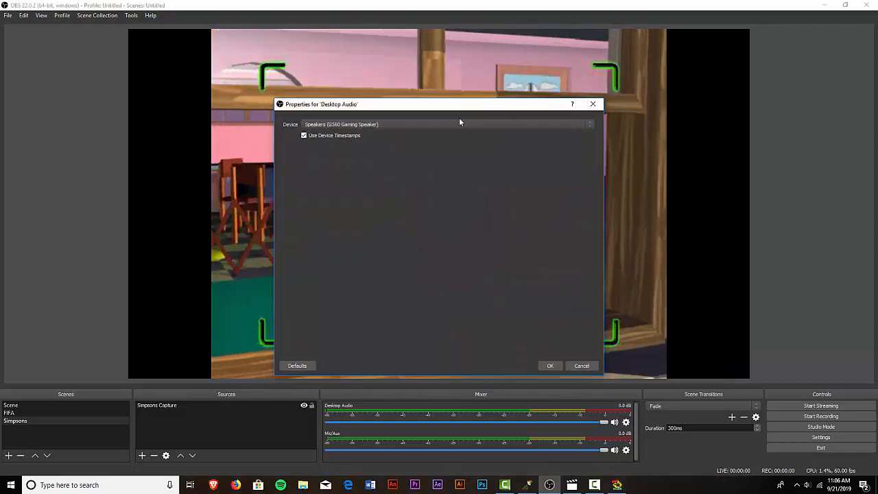
pyautogui.click(389, 119)
pyautogui.click(404, 123)
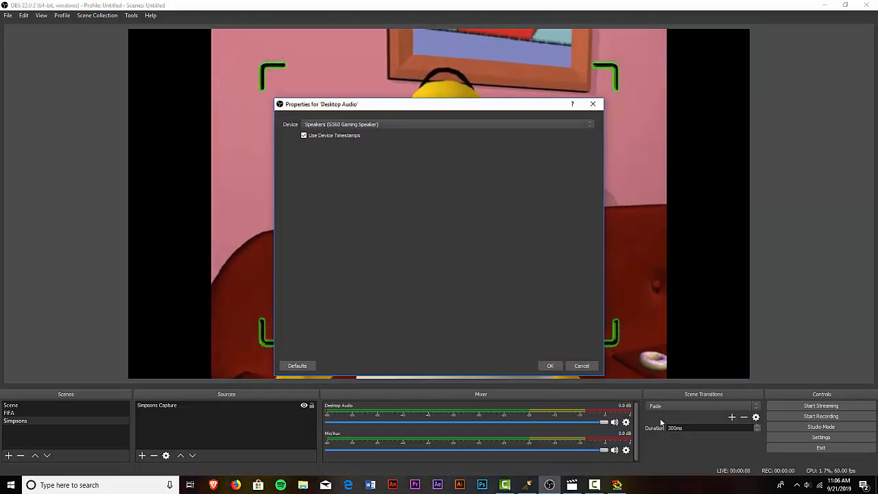
pyautogui.click(582, 366)
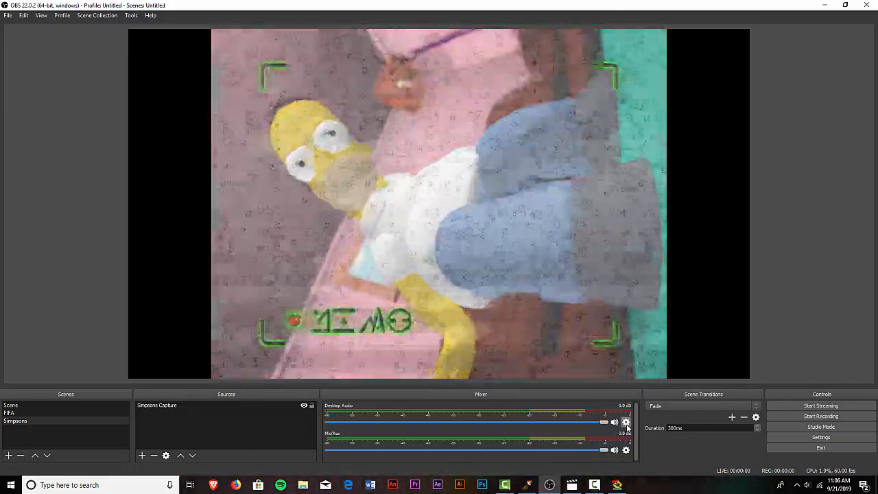
# - Set the Desktop Audio device to Speakers (G560 Gaming Speaker) and accept the properties
pyautogui.click(626, 422)
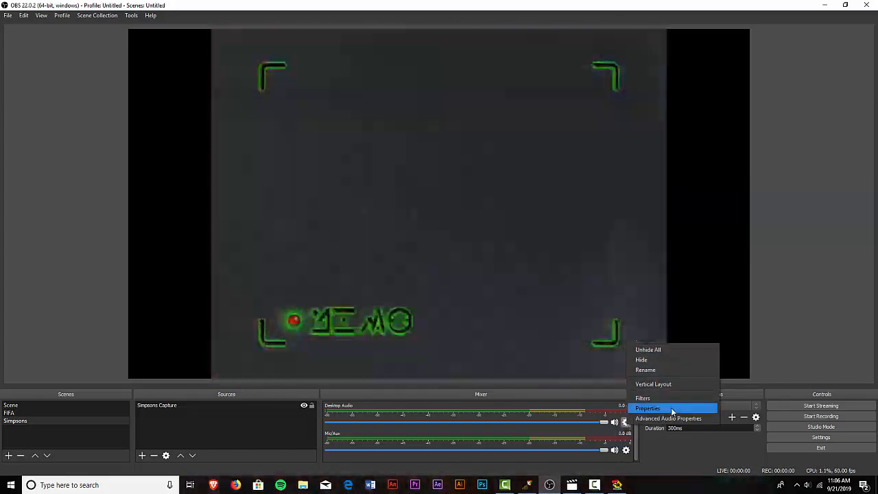
pyautogui.click(655, 397)
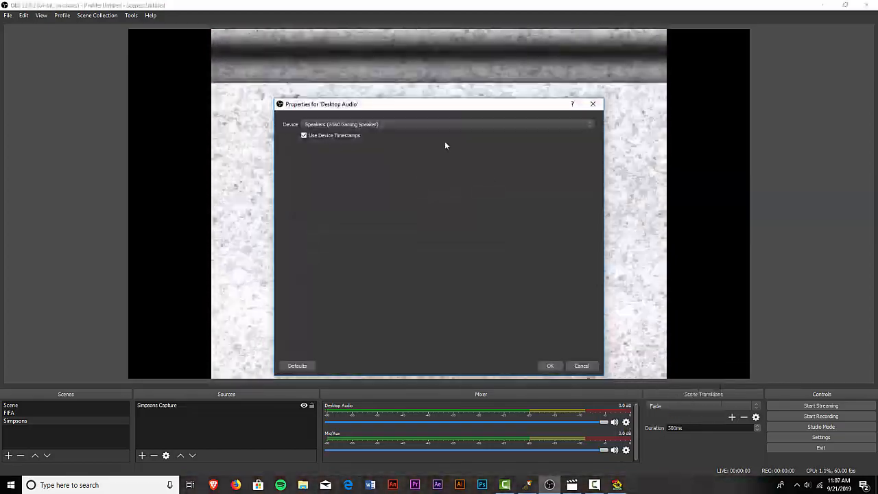
pyautogui.click(386, 126)
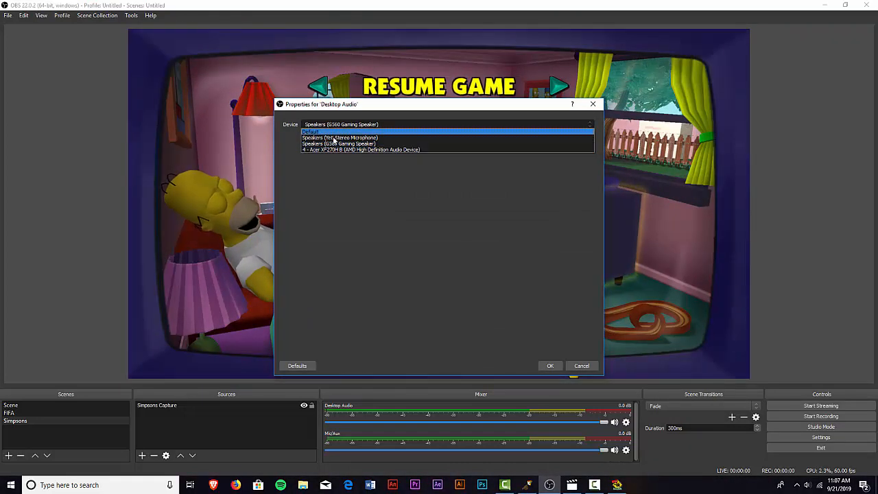
pyautogui.click(376, 145)
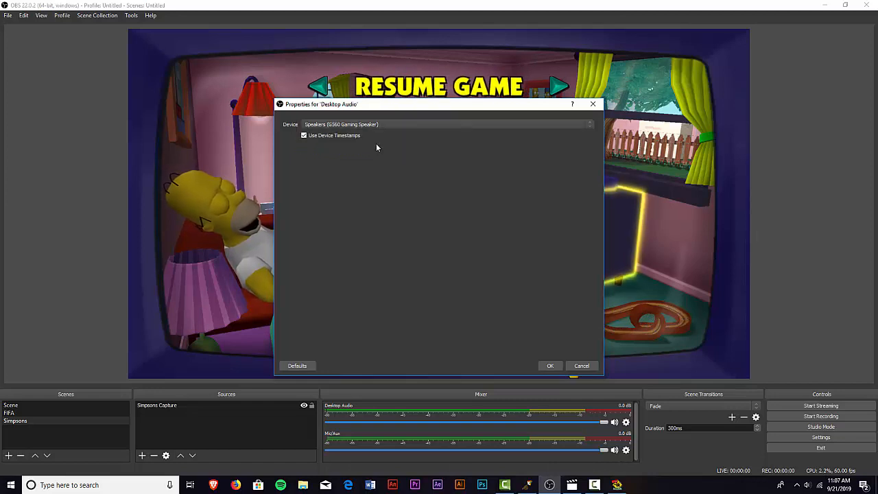
pyautogui.click(550, 365)
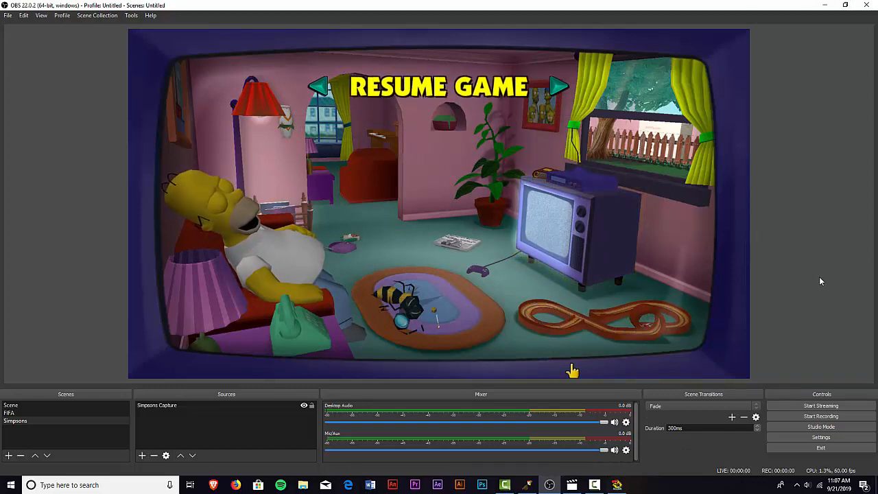
# - Examine the input devices offered in the Mic/Aux properties and cancel the dialog
pyautogui.click(626, 450)
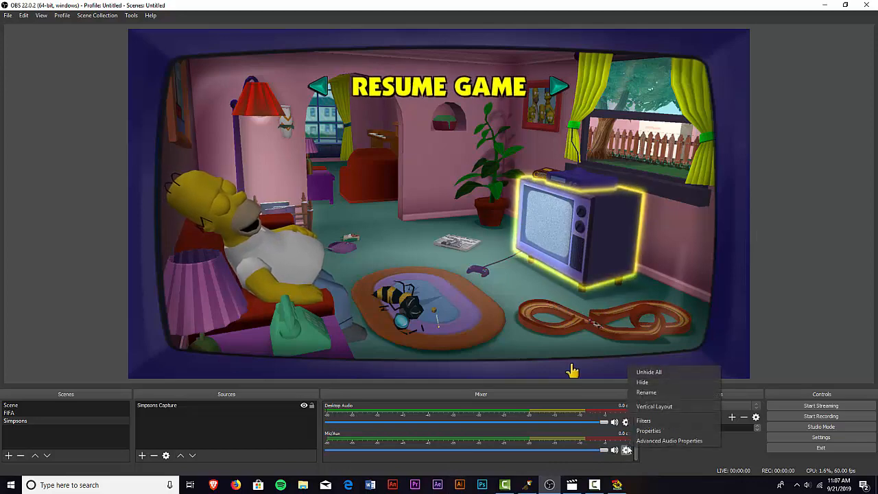
pyautogui.click(676, 430)
pyautogui.click(367, 124)
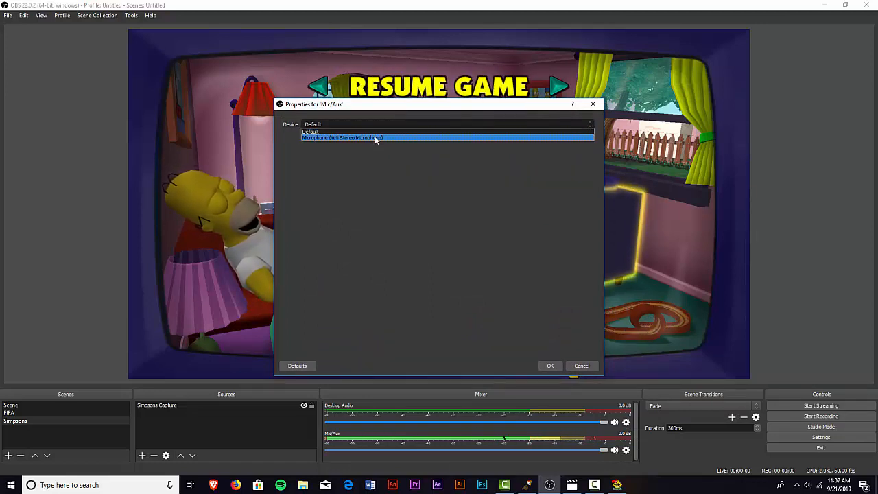
pyautogui.click(427, 271)
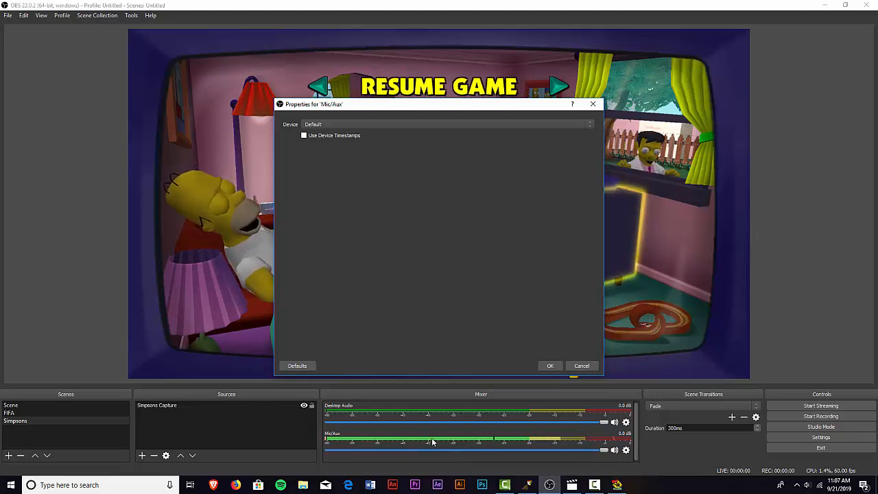
pyautogui.click(582, 366)
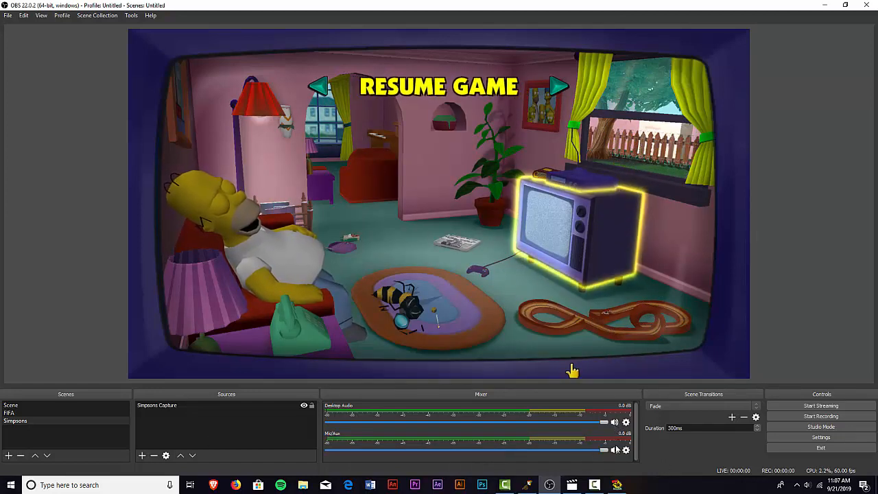
# - Try muting and unmuting the Desktop Audio and Mic/Aux channels in the mixer
pyautogui.click(614, 423)
pyautogui.click(614, 423)
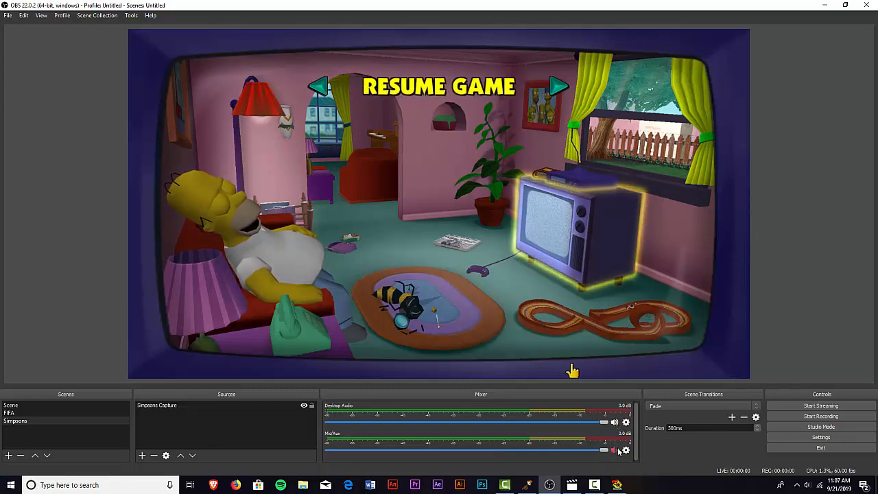
pyautogui.click(614, 423)
pyautogui.click(614, 423)
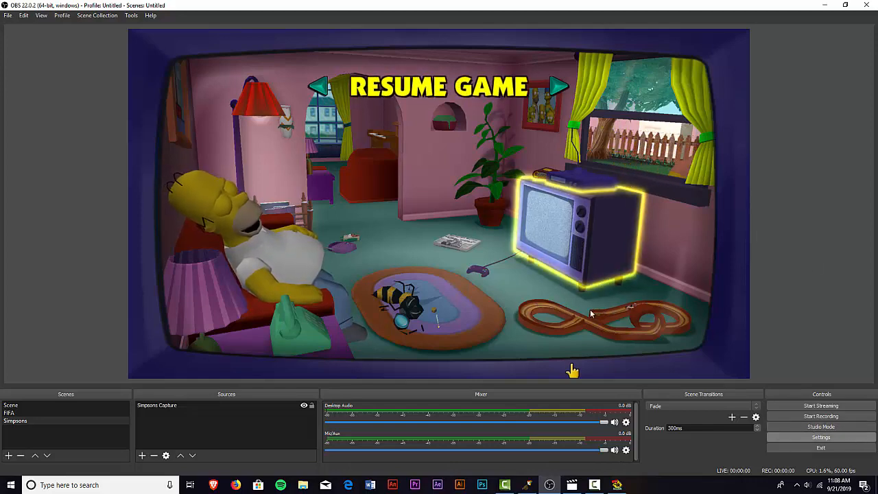
# - Open the program settings and review the general, stream and streaming output options
pyautogui.click(821, 437)
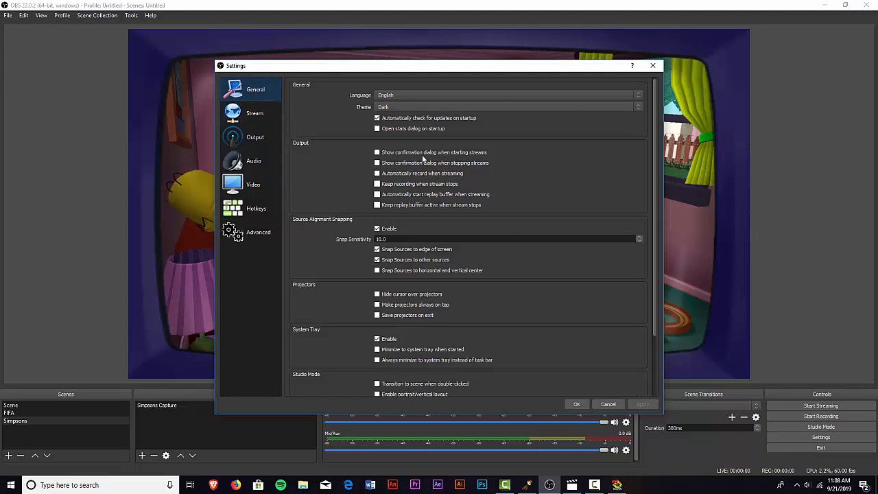
pyautogui.scroll(-3, 616, 249)
pyautogui.scroll(3, 564, 324)
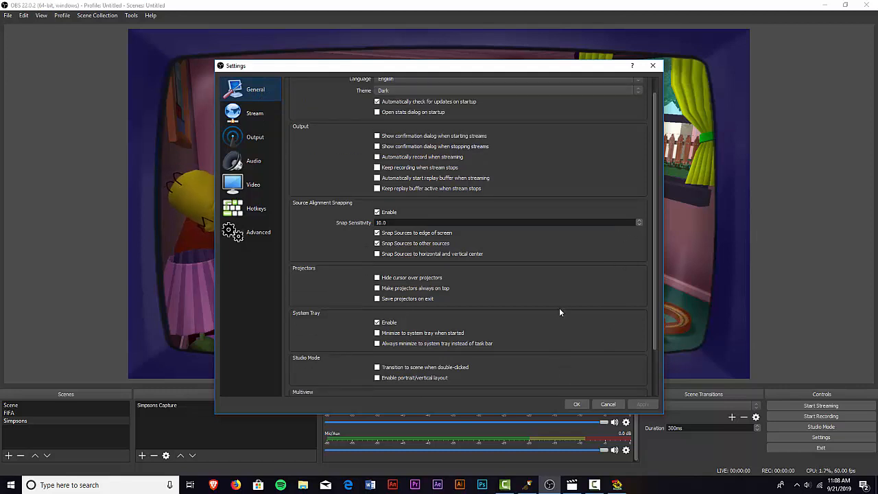
pyautogui.click(247, 112)
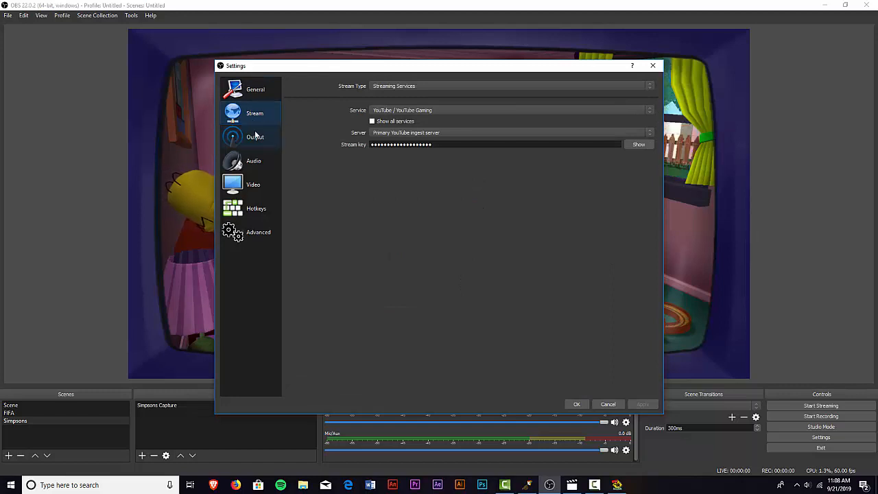
pyautogui.click(255, 137)
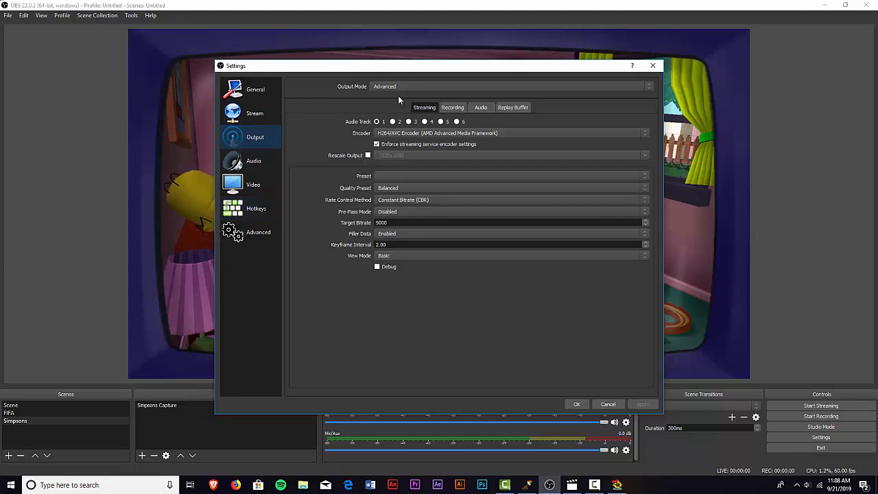
# - In the recording output settings, choose Standard as the recording type and mp4 as the recording format
pyautogui.click(453, 108)
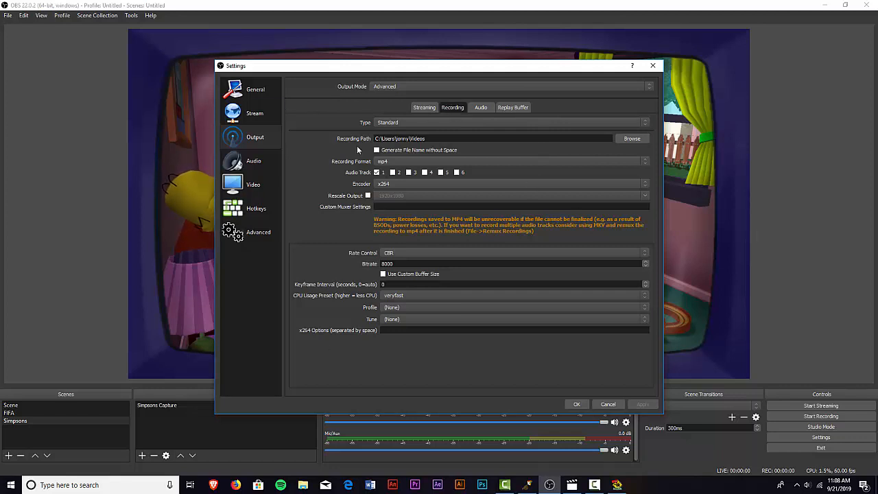
pyautogui.click(420, 123)
pyautogui.click(423, 120)
pyautogui.click(423, 120)
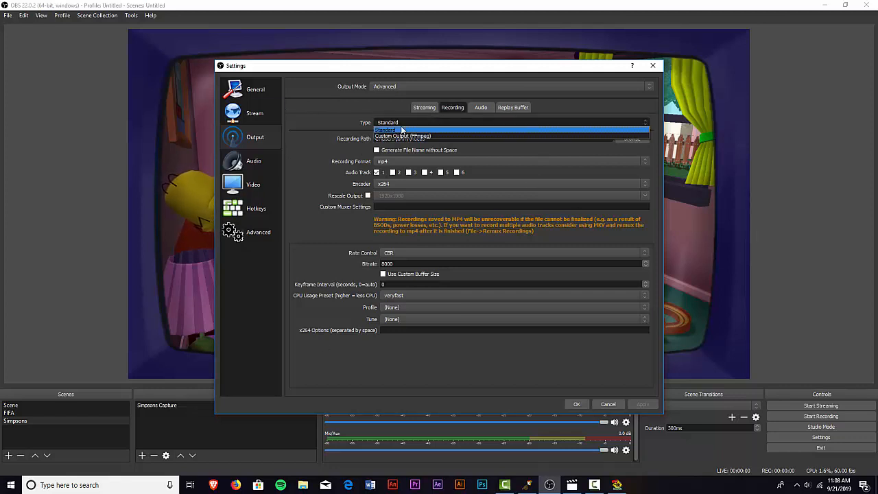
pyautogui.click(401, 130)
pyautogui.click(404, 123)
pyautogui.click(404, 125)
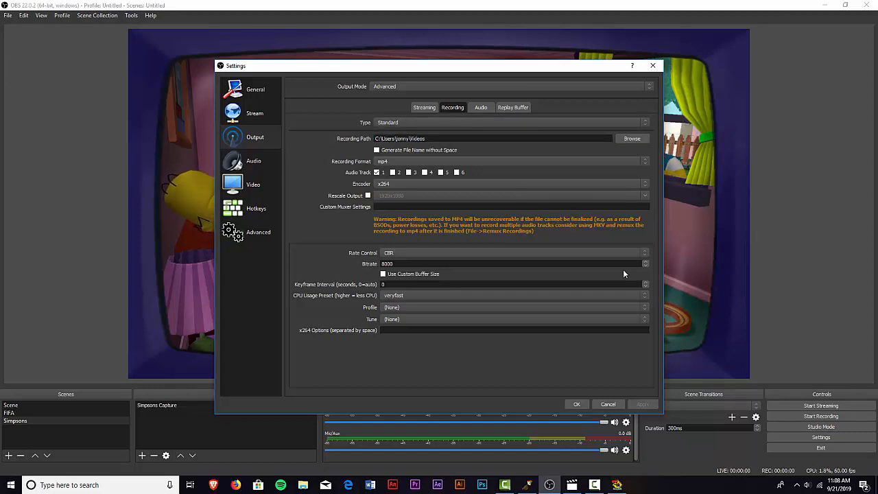
pyautogui.click(392, 162)
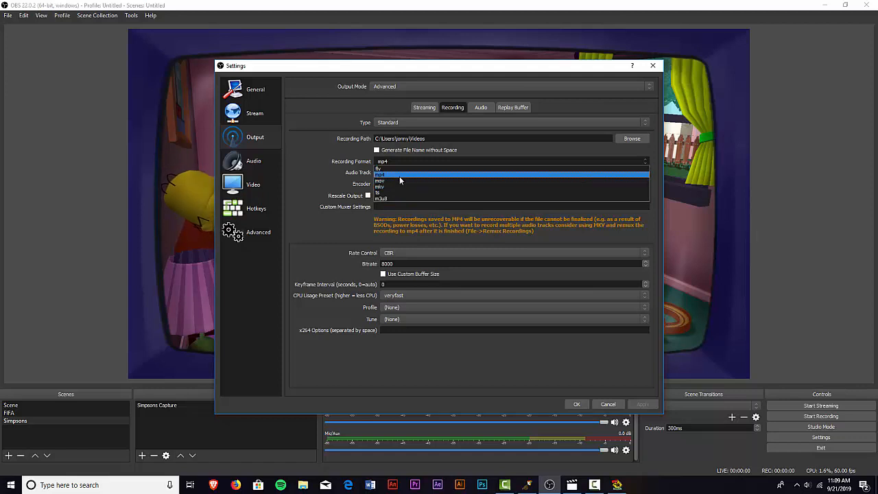
pyautogui.click(400, 175)
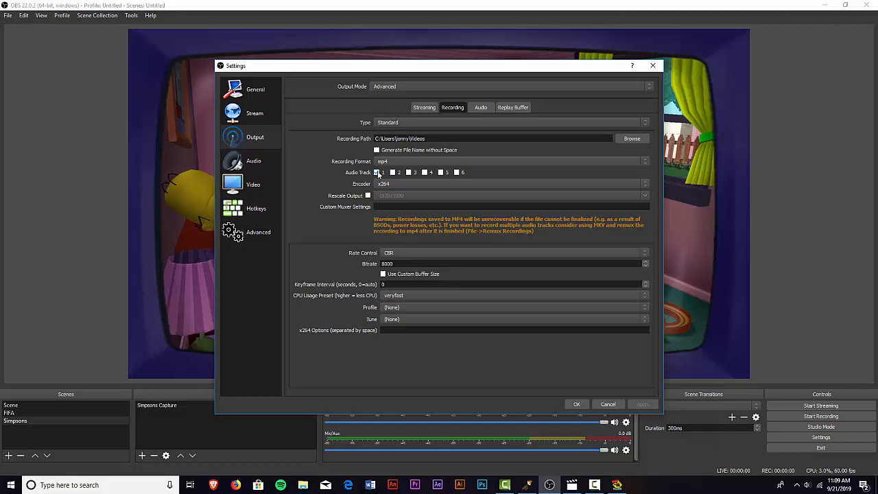
# - Review the encoders available for recording and close the list
pyautogui.click(418, 183)
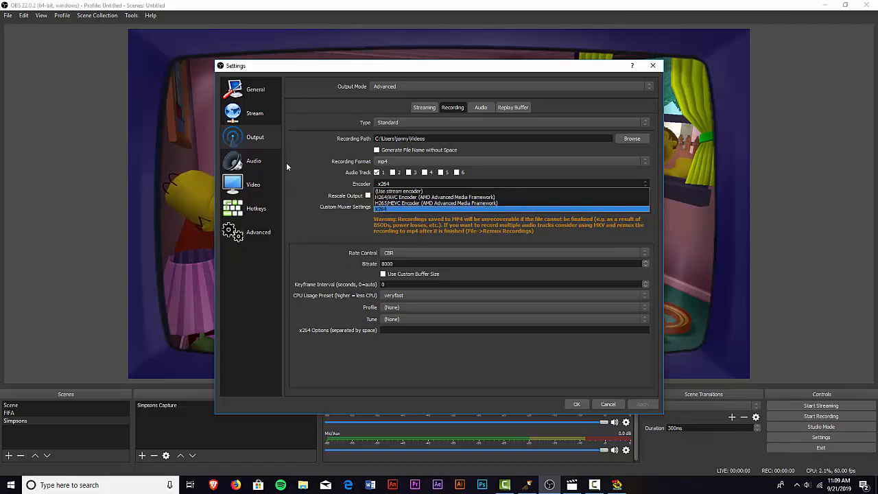
pyautogui.click(311, 150)
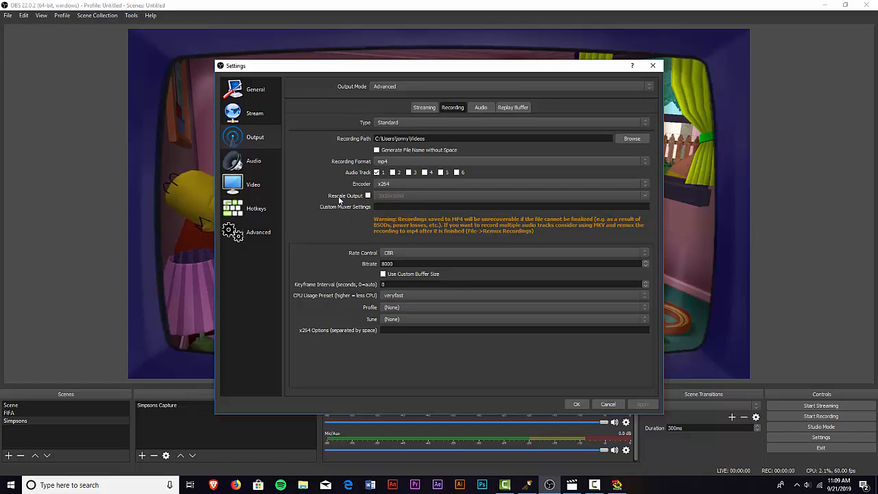
pyautogui.click(421, 182)
pyautogui.click(421, 182)
# - Review the rate control modes for recording and choose CBR
pyautogui.click(388, 254)
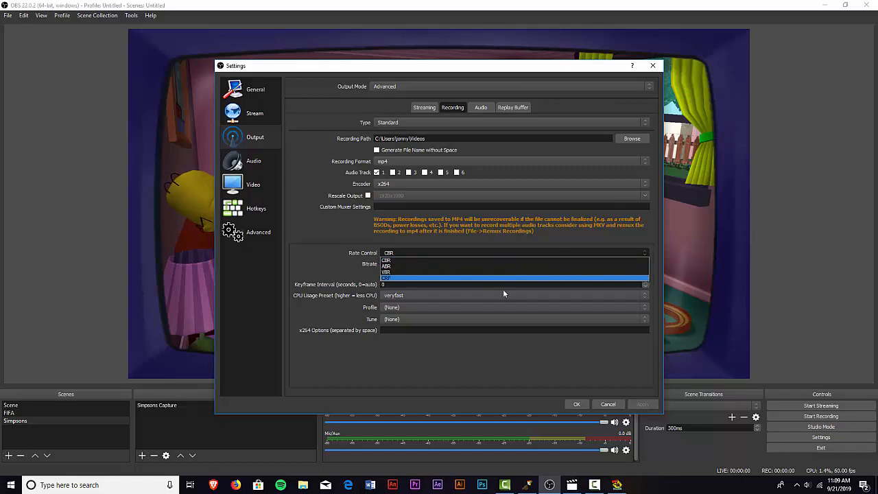
pyautogui.click(359, 260)
pyautogui.click(409, 251)
pyautogui.click(400, 261)
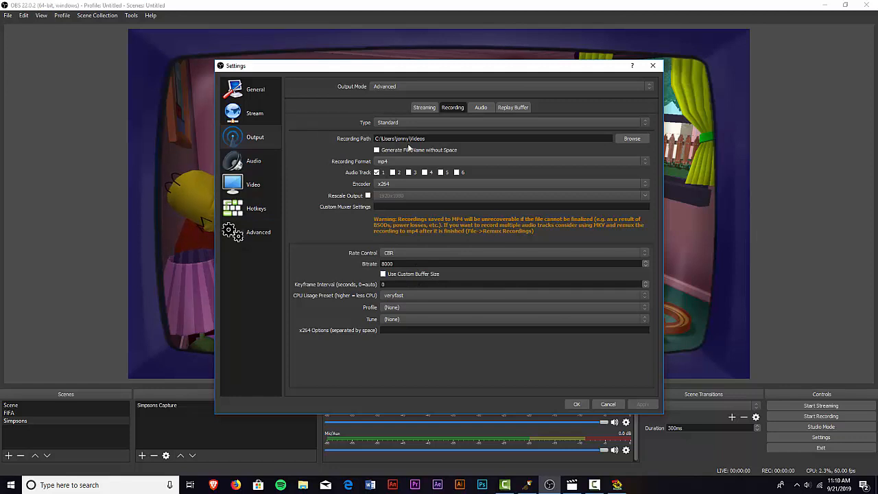
# - In the output audio settings, try an audio bitrate of 192 for Track 1 and set it back to 160
pyautogui.click(480, 108)
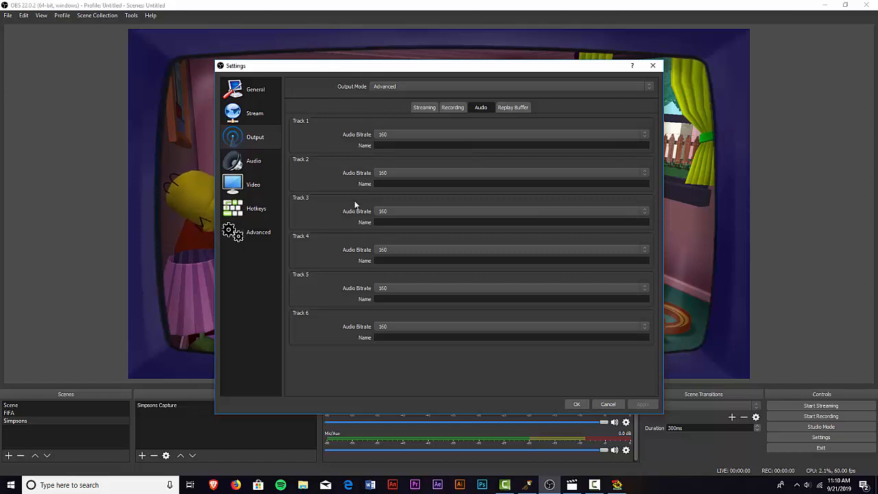
pyautogui.click(400, 134)
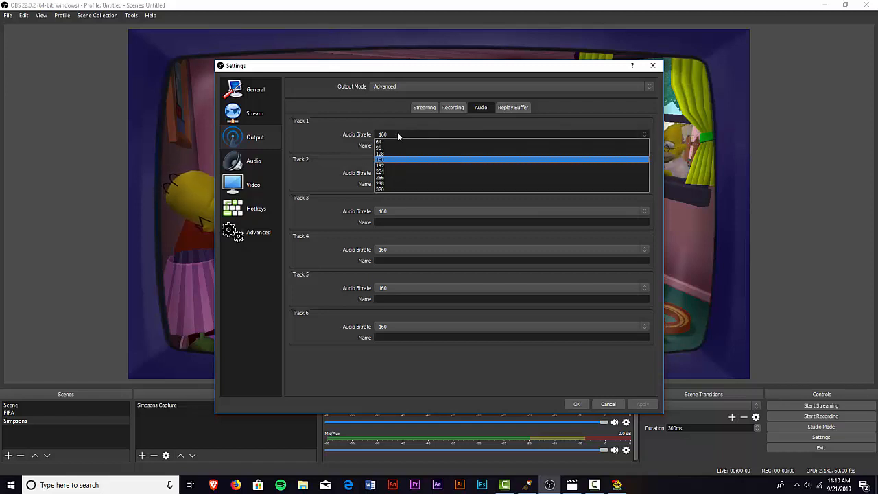
pyautogui.click(398, 132)
pyautogui.click(398, 135)
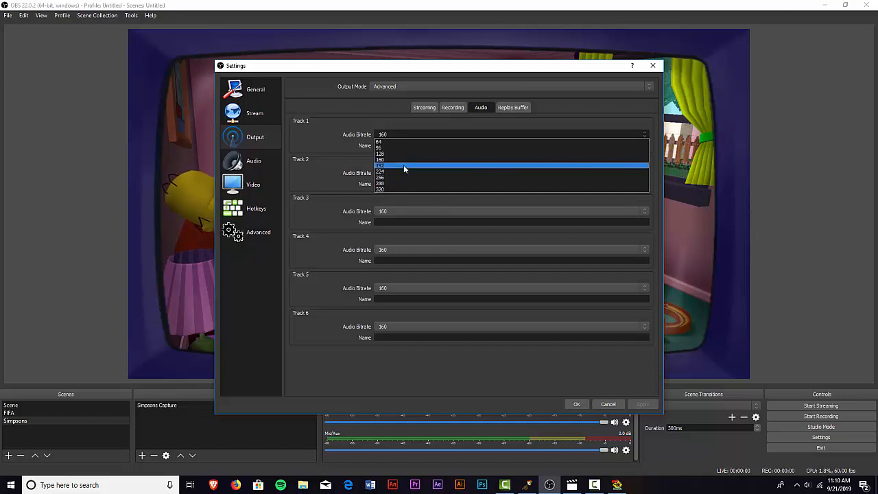
pyautogui.click(403, 165)
pyautogui.click(410, 136)
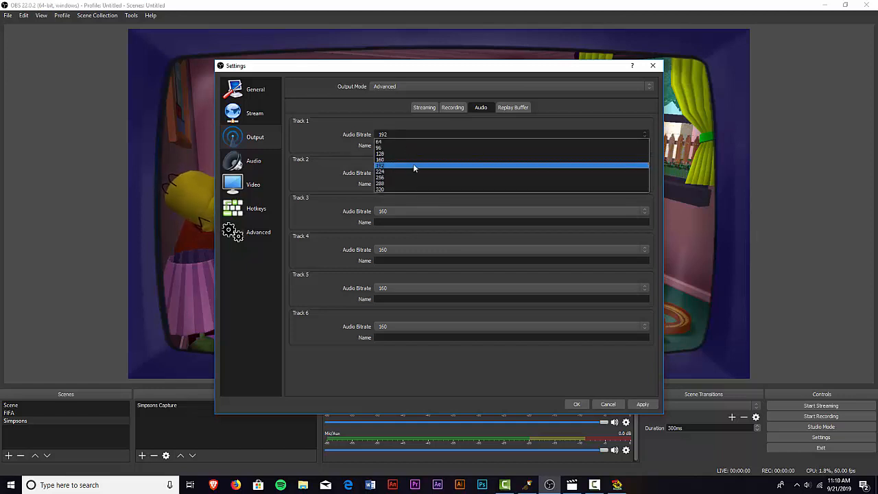
pyautogui.click(417, 158)
pyautogui.click(397, 135)
pyautogui.click(397, 136)
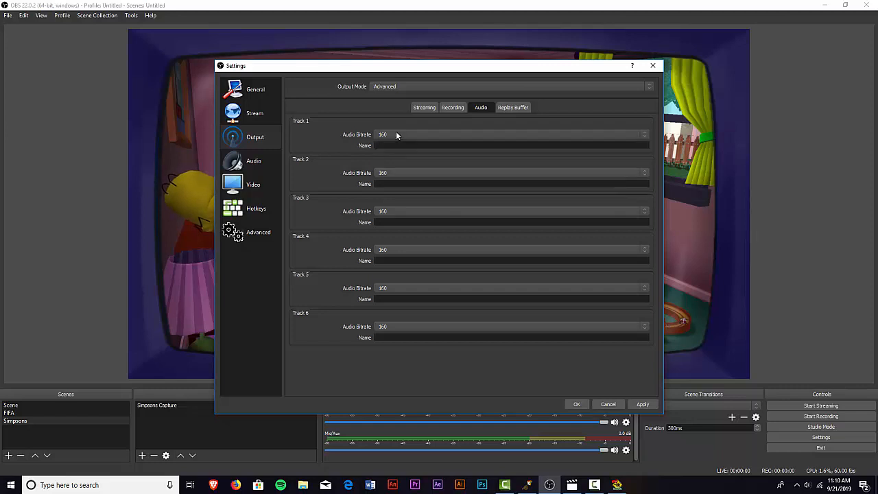
pyautogui.click(396, 135)
pyautogui.click(395, 136)
# - In the audio settings, review the desktop audio devices and choose Speakers (G560 Gaming Speaker)
pyautogui.click(255, 160)
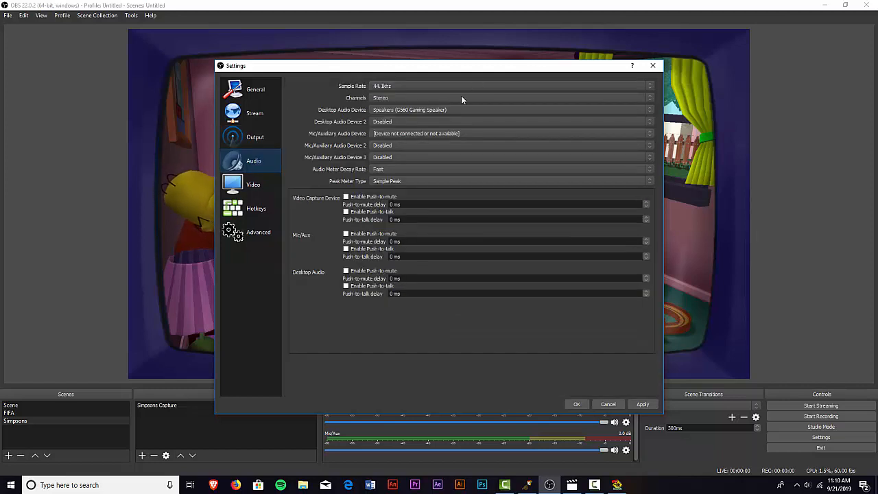
pyautogui.click(427, 107)
pyautogui.click(405, 110)
pyautogui.click(422, 107)
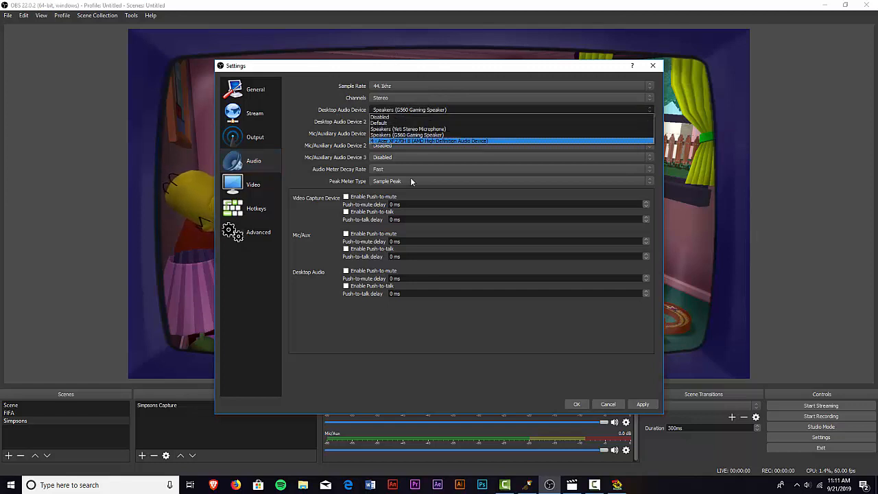
pyautogui.click(420, 135)
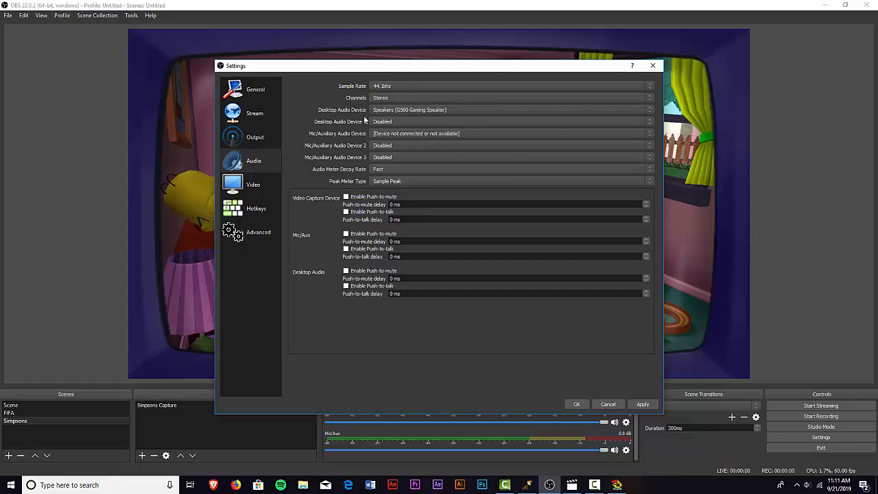
# - Set the desktop audio device to 4 - Acer XF270H B (AMD High Definition Audio Device) and save the settings
pyautogui.click(405, 110)
pyautogui.click(436, 115)
pyautogui.click(444, 110)
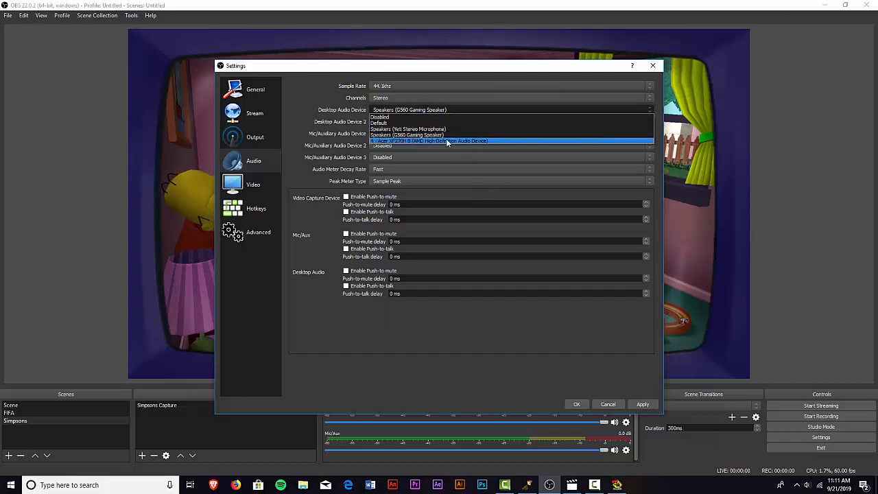
pyautogui.click(447, 141)
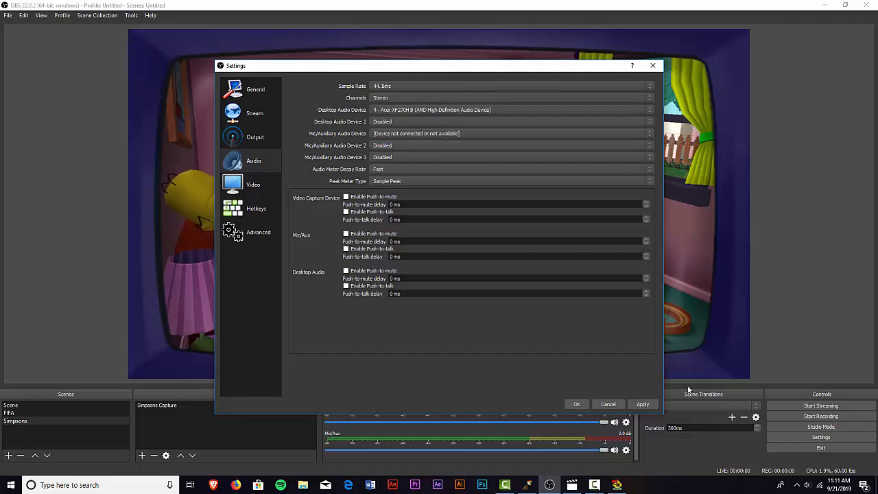
pyautogui.click(582, 405)
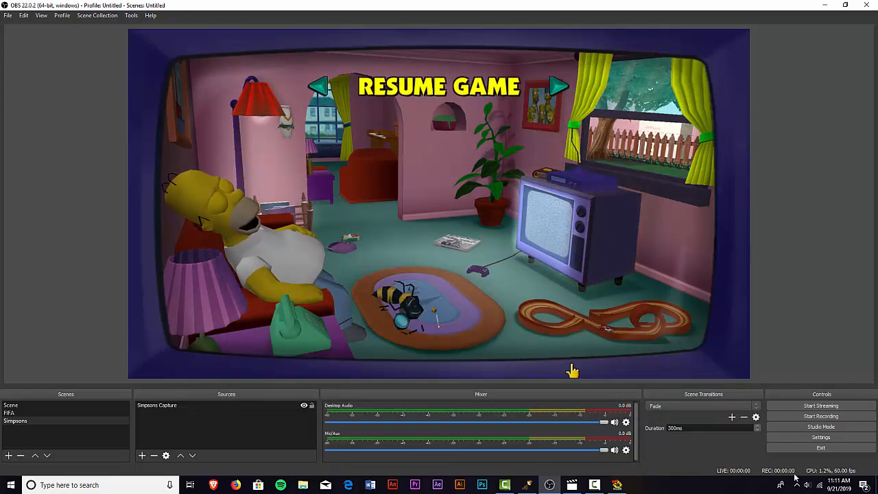
# - Open the Windows volume mixer, raise The Simpsons Hit & Run to 6, lower it back to 0 and dismiss the mixer
pyautogui.rightClick(808, 485)
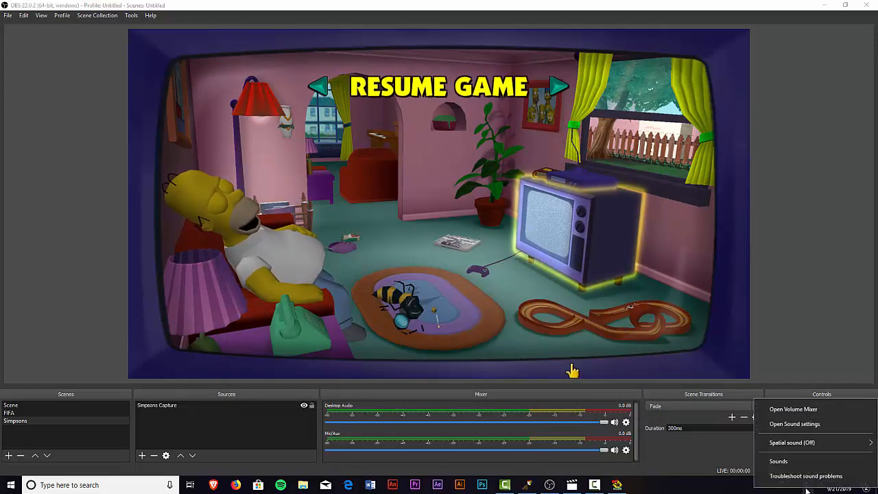
pyautogui.click(795, 409)
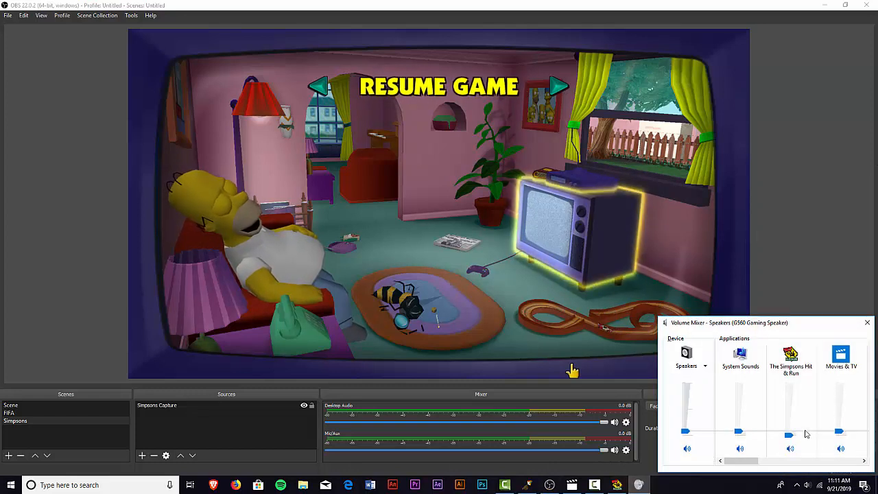
pyautogui.moveTo(792, 434)
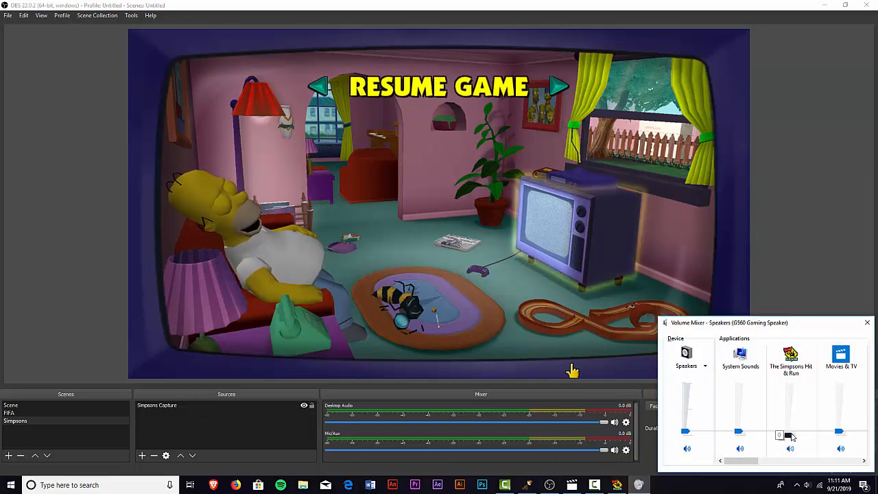
pyautogui.moveTo(792, 437); pyautogui.dragTo(790, 435)
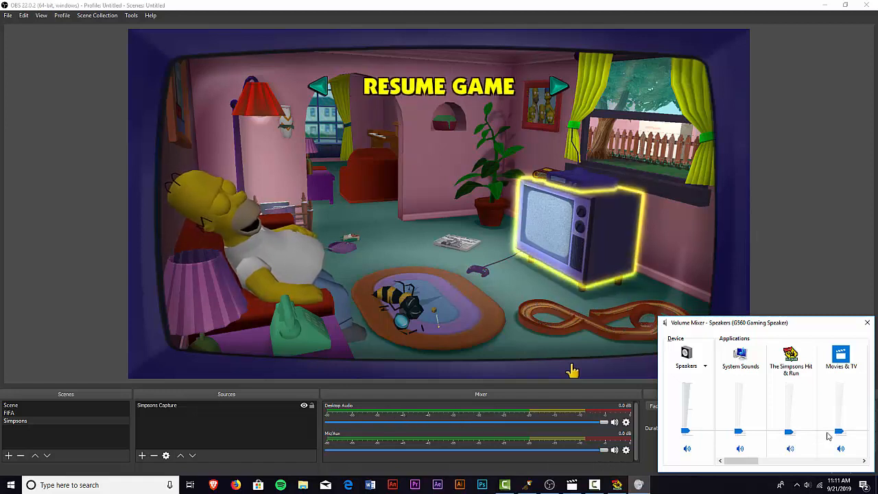
pyautogui.moveTo(794, 435)
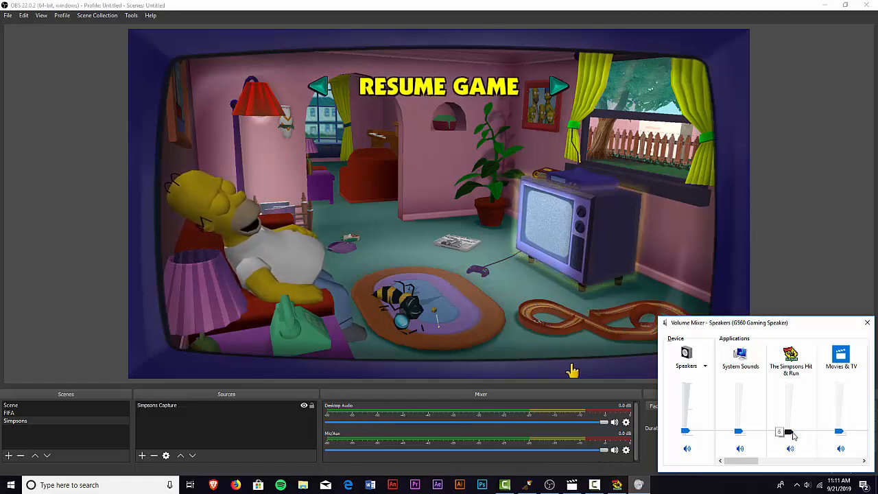
pyautogui.moveTo(793, 432); pyautogui.dragTo(793, 448)
pyautogui.click(784, 233)
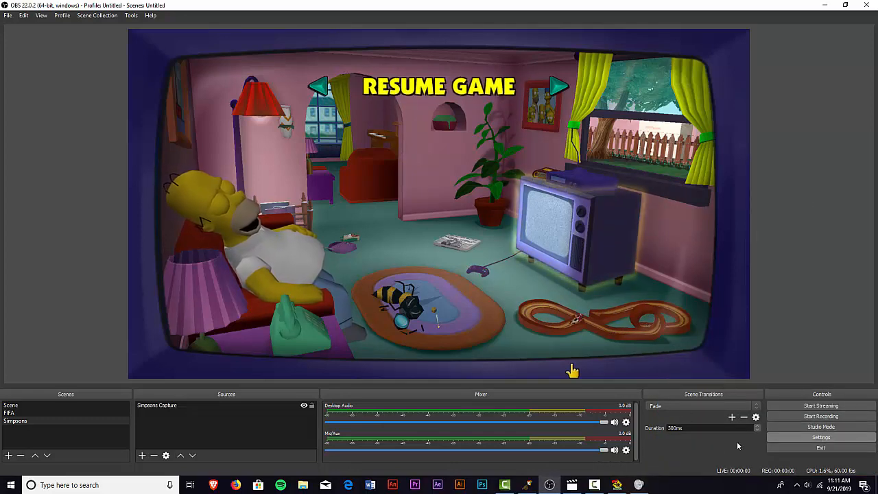
# - Reopen the audio settings, set the desktop audio device to Speakers (G560 Gaming Speaker) and review the available microphone devices
pyautogui.click(821, 437)
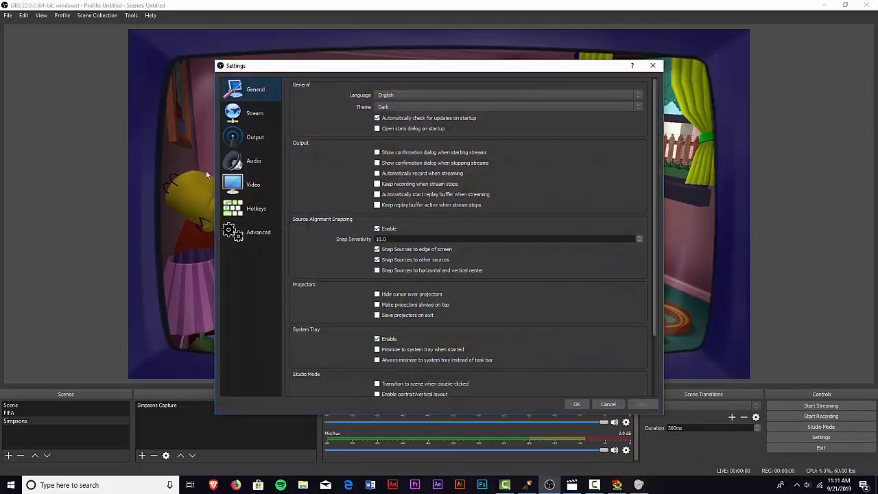
pyautogui.click(251, 161)
pyautogui.click(412, 110)
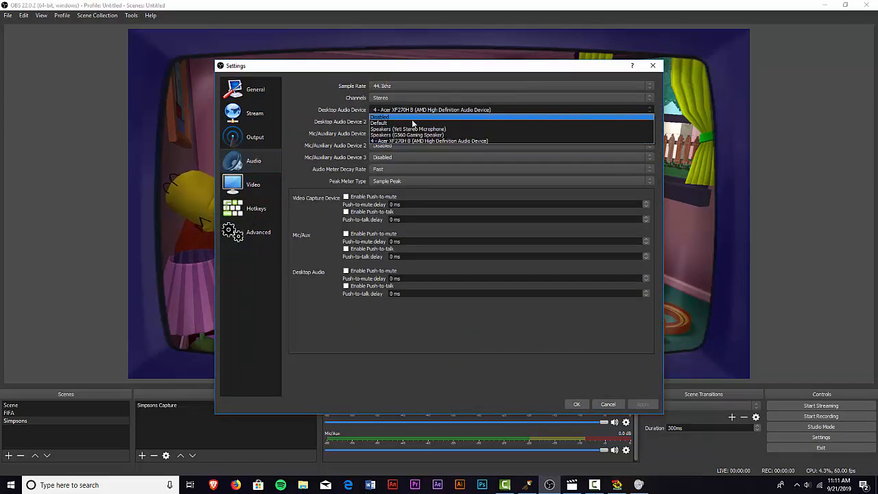
pyautogui.click(437, 134)
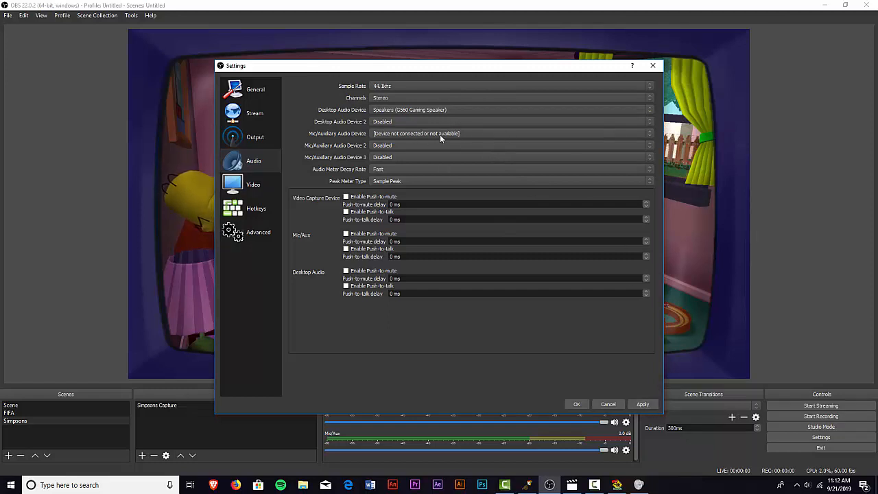
pyautogui.click(405, 133)
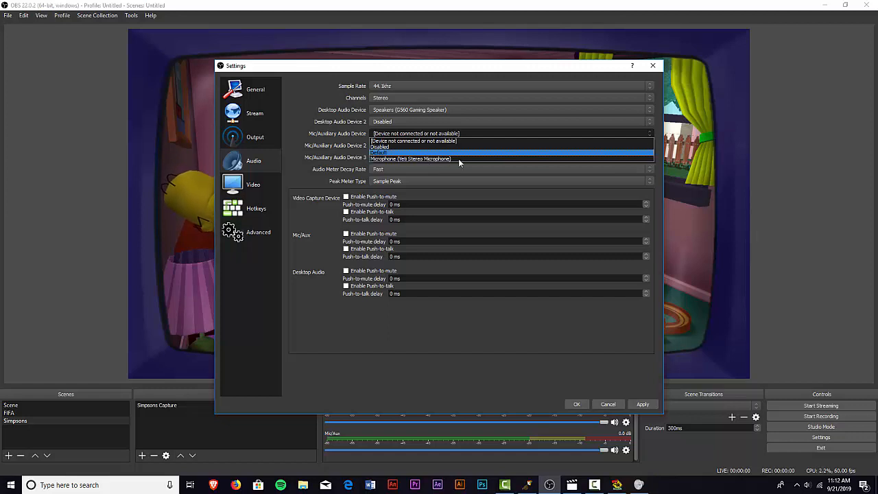
pyautogui.click(607, 384)
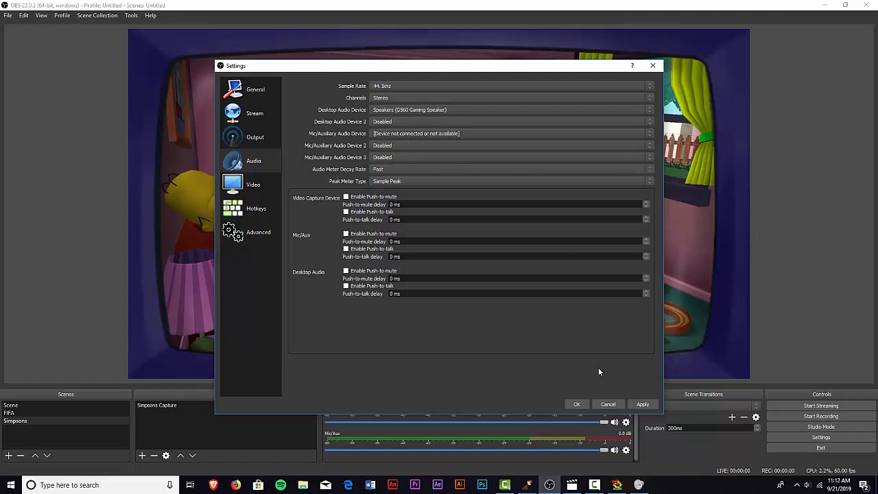
# - In the video settings, review the available output resolutions and choose 1920x1080 for the scaled output
pyautogui.click(267, 190)
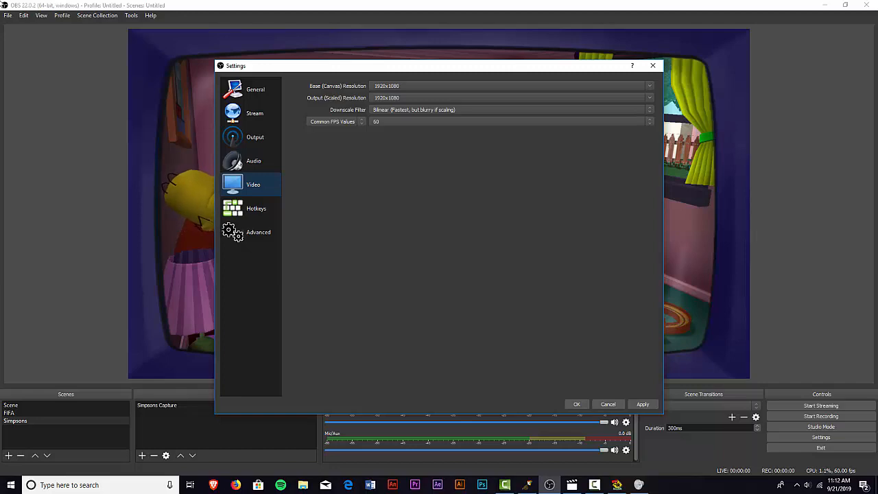
pyautogui.moveTo(467, 66); pyautogui.dragTo(453, 350)
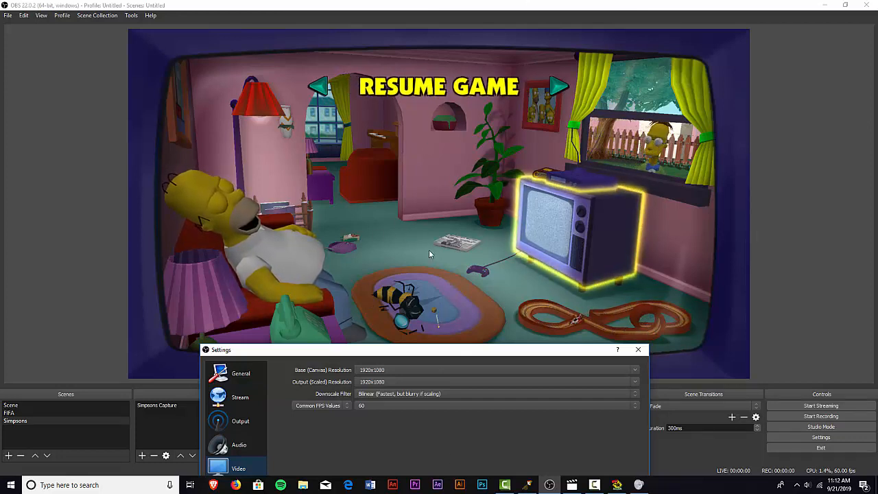
pyautogui.moveTo(390, 352); pyautogui.dragTo(412, 50)
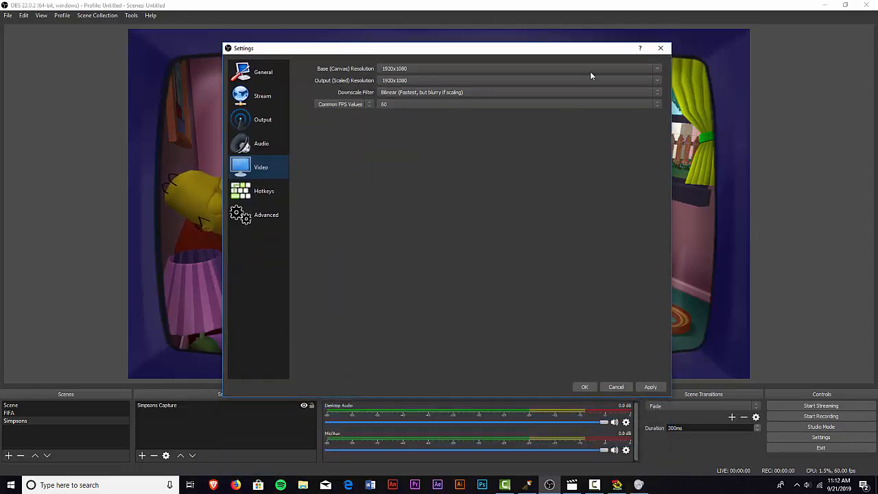
pyautogui.click(656, 80)
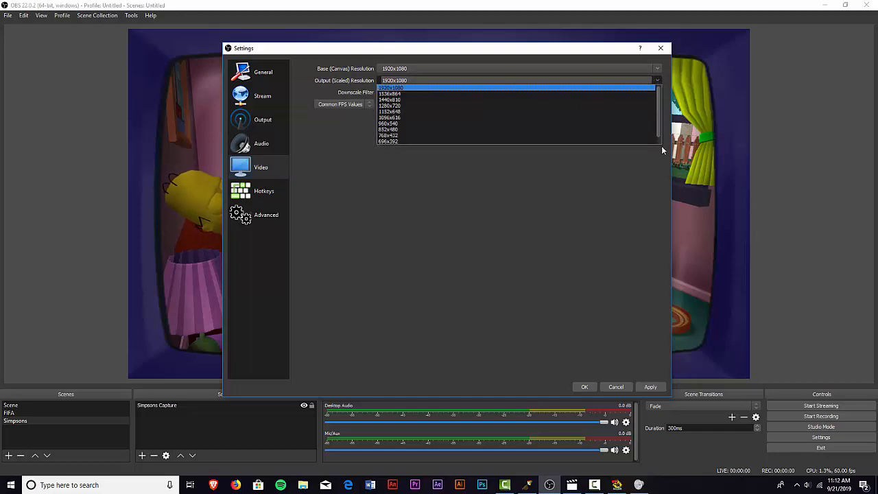
pyautogui.click(394, 88)
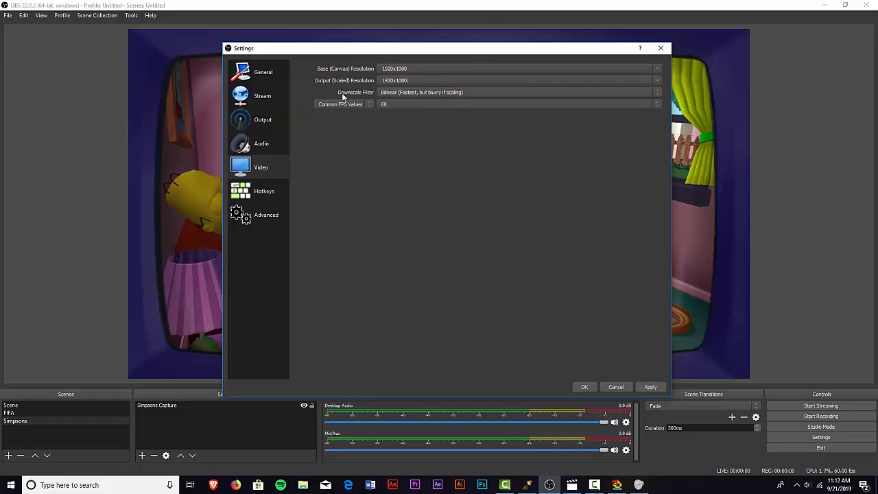
# - Review the downscale filter choices and the FPS value types in the video settings without changing them
pyautogui.click(494, 92)
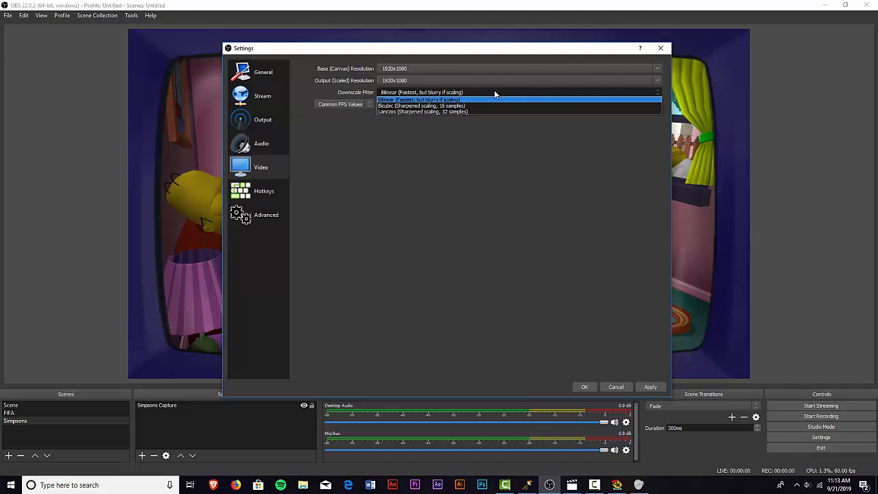
pyautogui.click(494, 90)
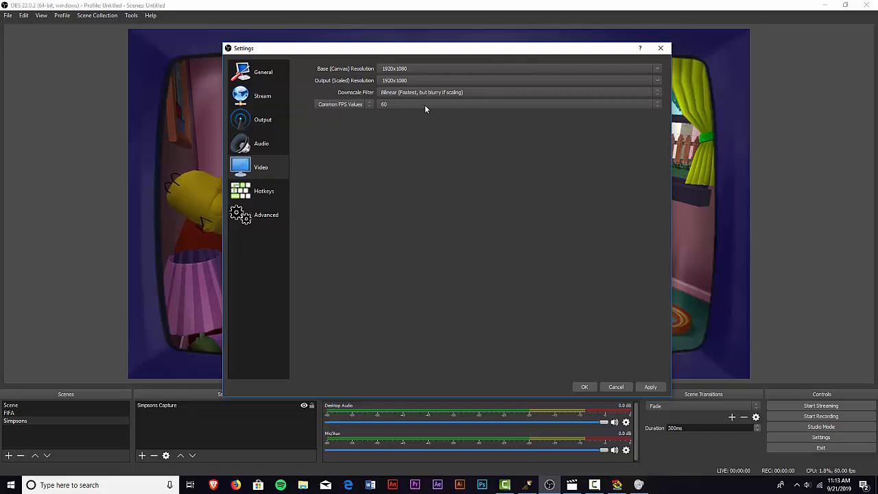
pyautogui.click(471, 90)
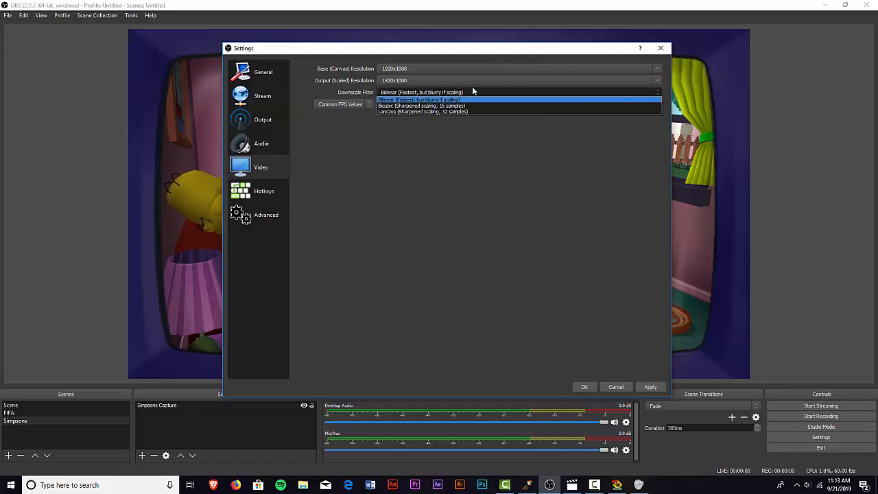
pyautogui.click(472, 91)
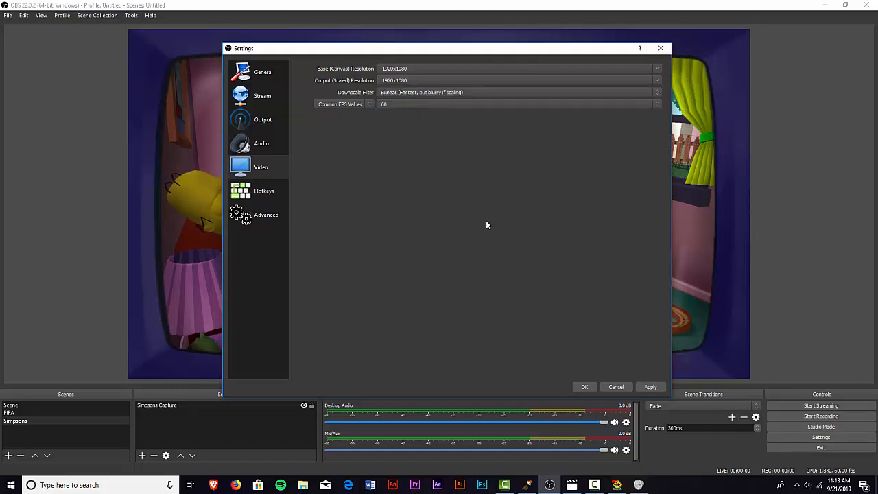
pyautogui.click(452, 92)
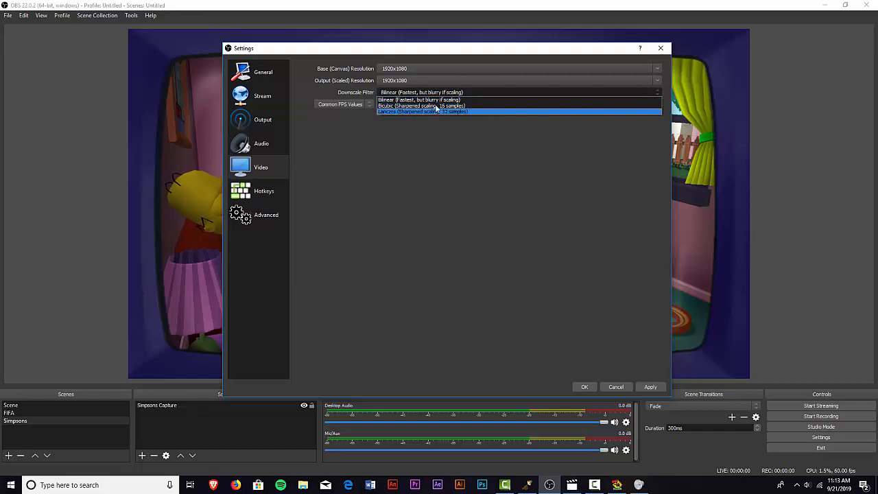
pyautogui.click(512, 181)
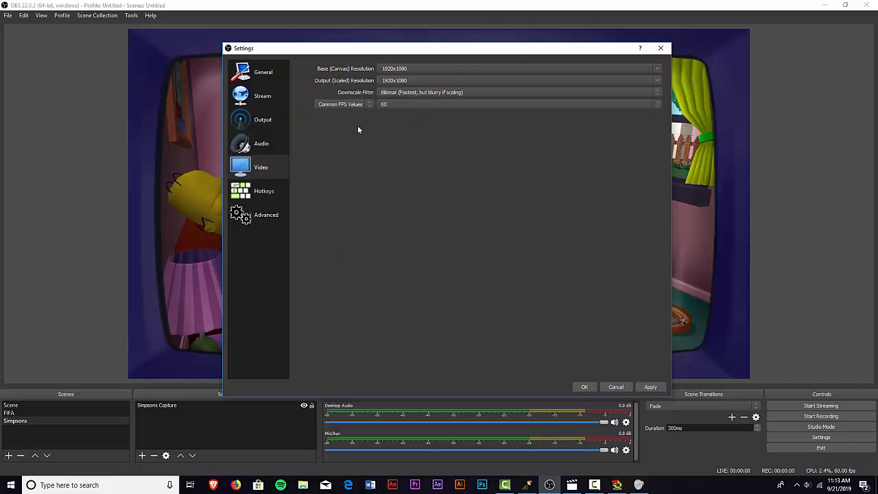
pyautogui.click(370, 106)
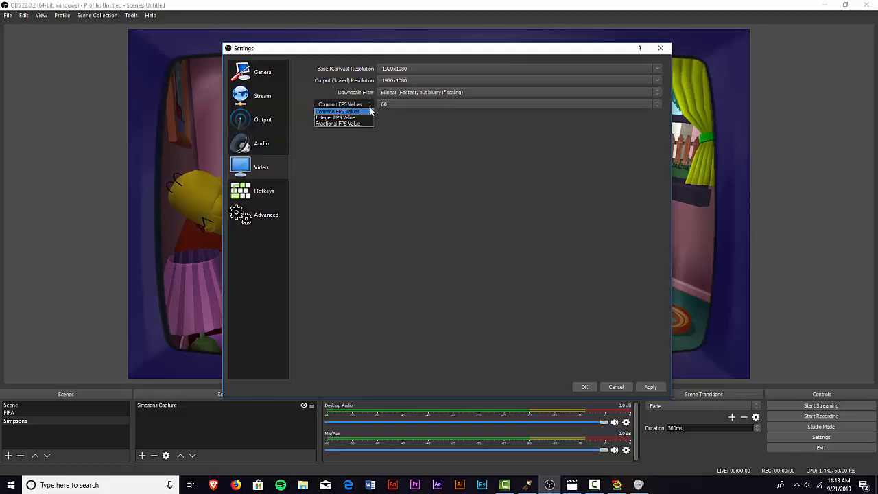
pyautogui.click(489, 180)
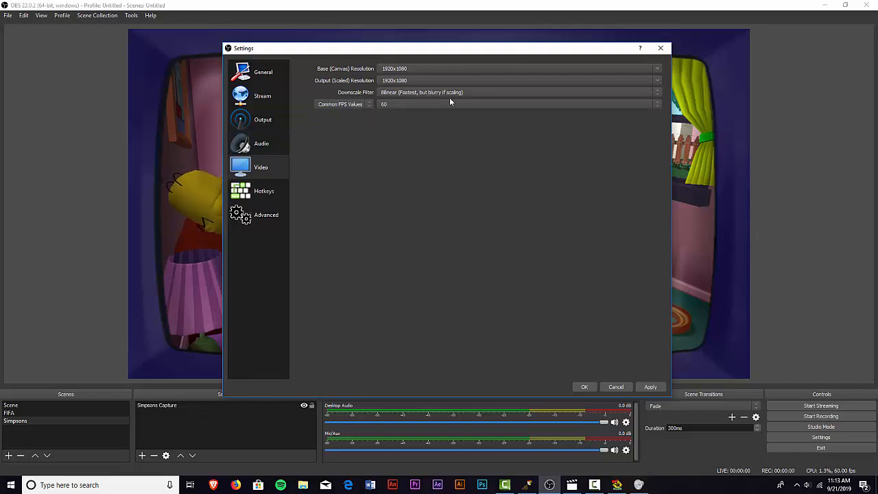
# - Review the common FPS values, try 30, set the frame rate back to 60 and accept the settings
pyautogui.click(456, 105)
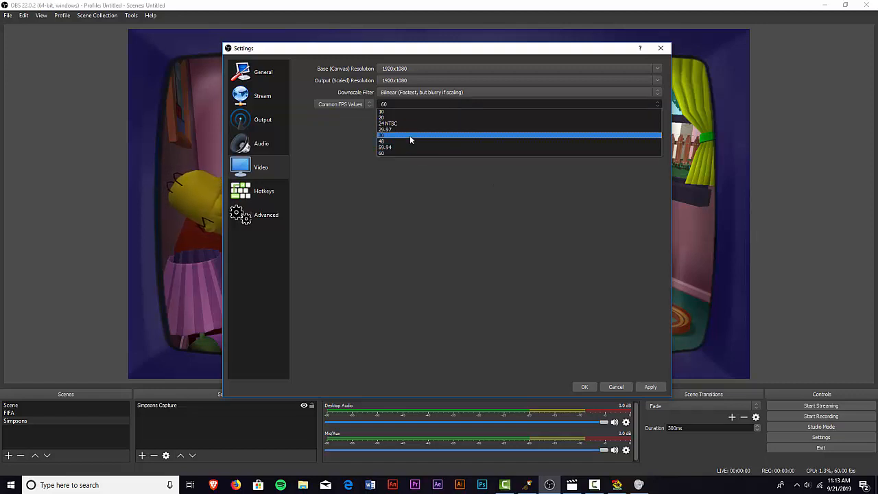
pyautogui.click(465, 279)
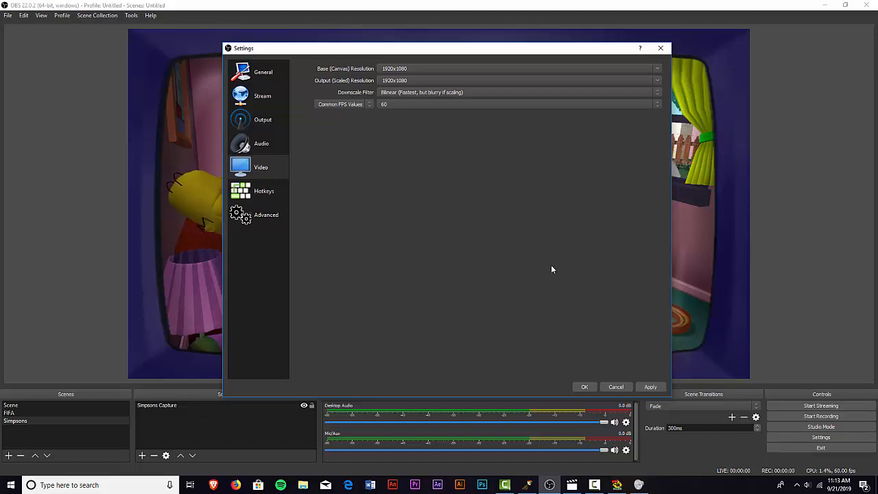
pyautogui.click(490, 103)
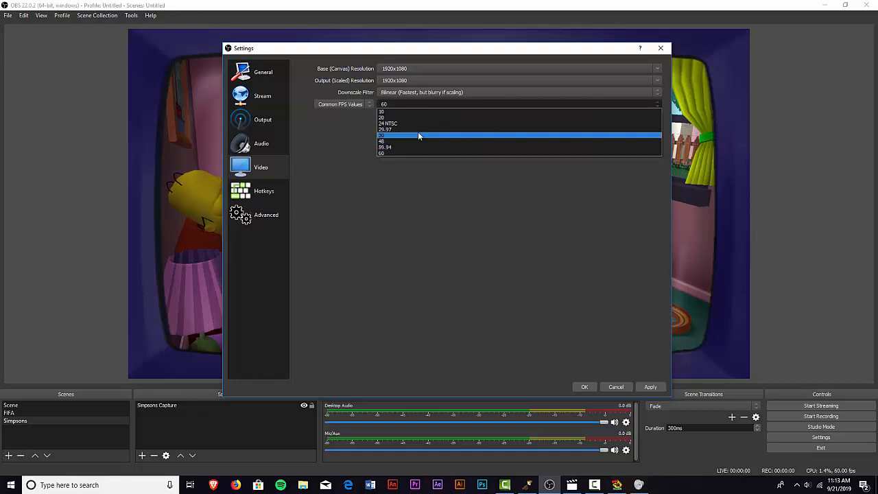
pyautogui.click(419, 136)
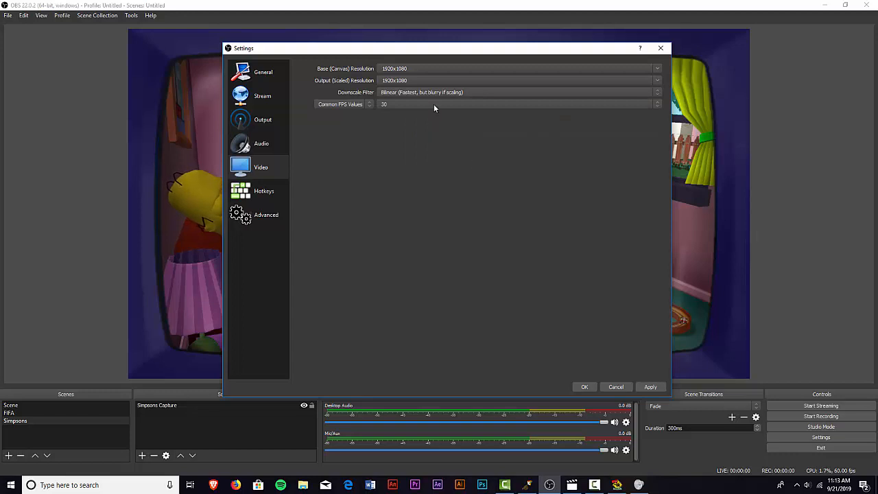
pyautogui.click(434, 105)
pyautogui.click(414, 154)
pyautogui.click(587, 387)
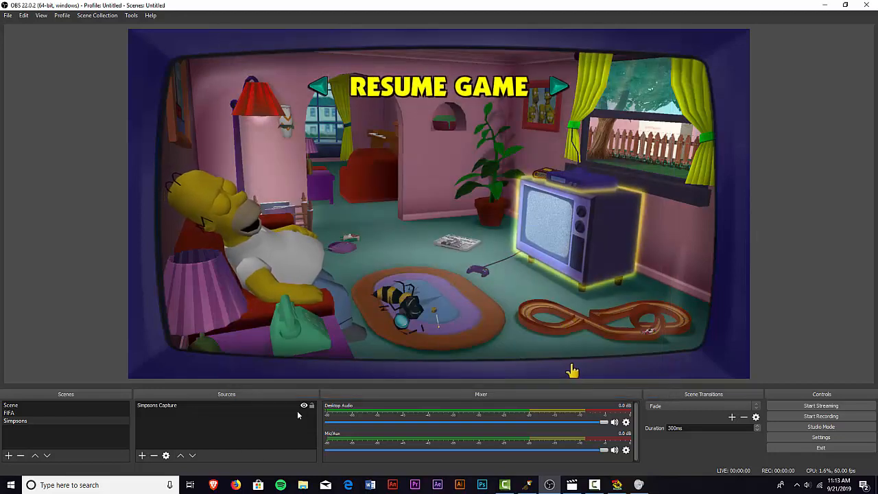
# - Add a new video capture device source named webcam, check its device choices and dismiss its properties
pyautogui.rightClick(209, 436)
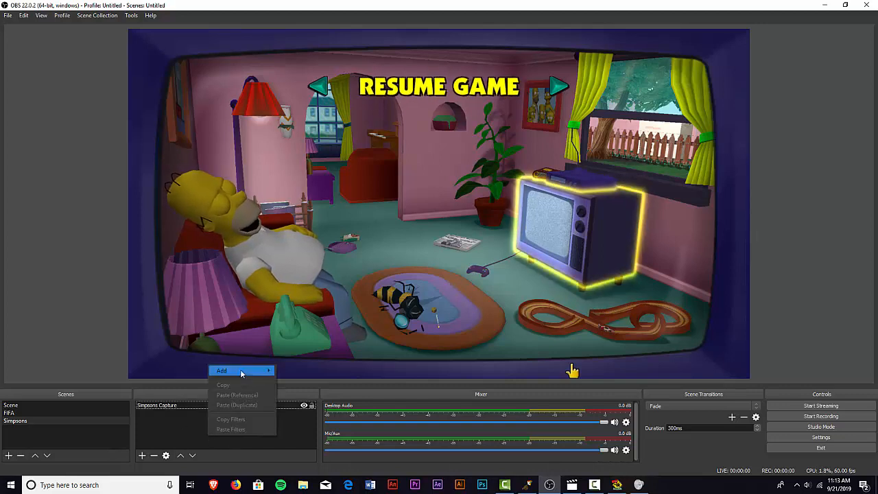
pyautogui.moveTo(240, 371)
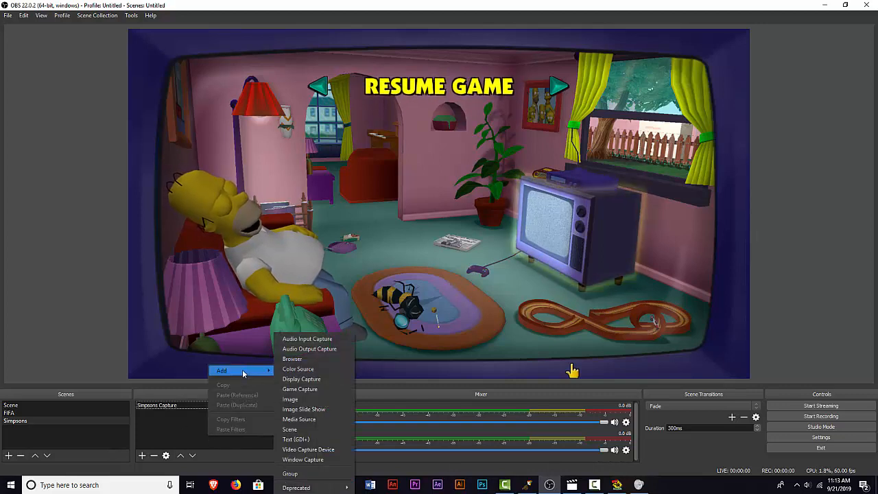
pyautogui.click(339, 449)
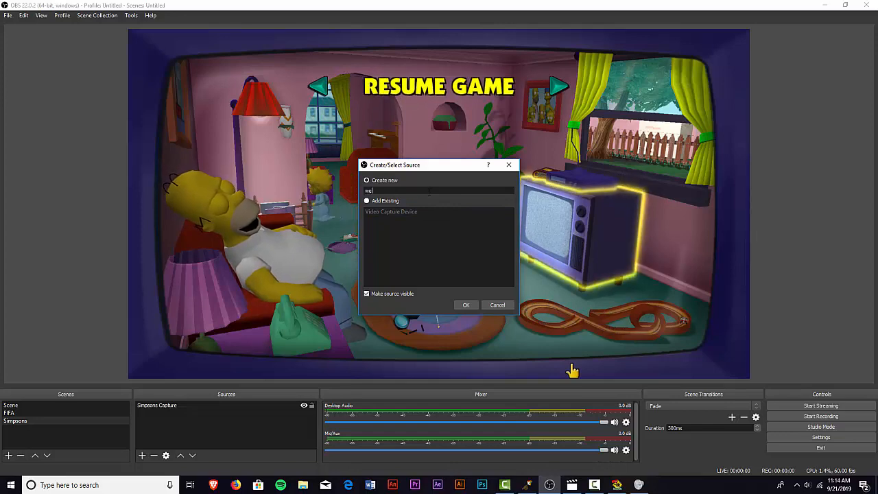
pyautogui.write('webcam')
pyautogui.press('Return')
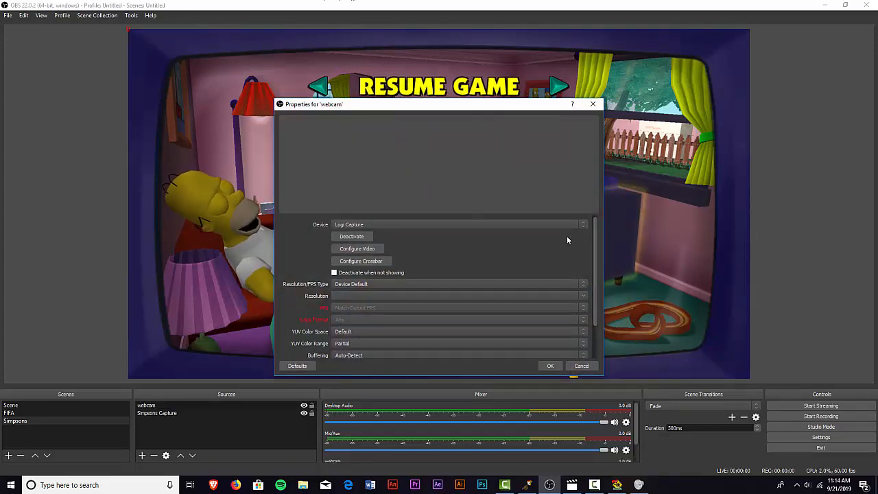
pyautogui.click(376, 224)
pyautogui.click(448, 210)
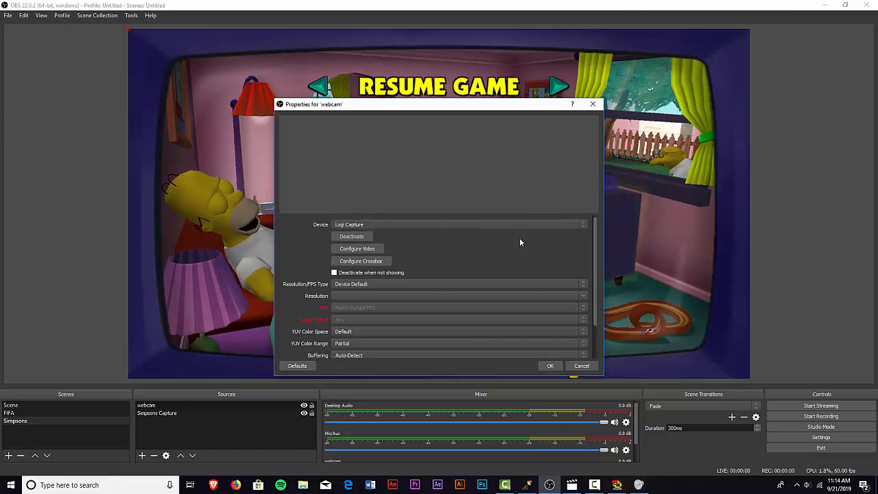
pyautogui.click(588, 369)
# - Remove the webcam source from the Simpsons scene and confirm the removal
pyautogui.rightClick(165, 404)
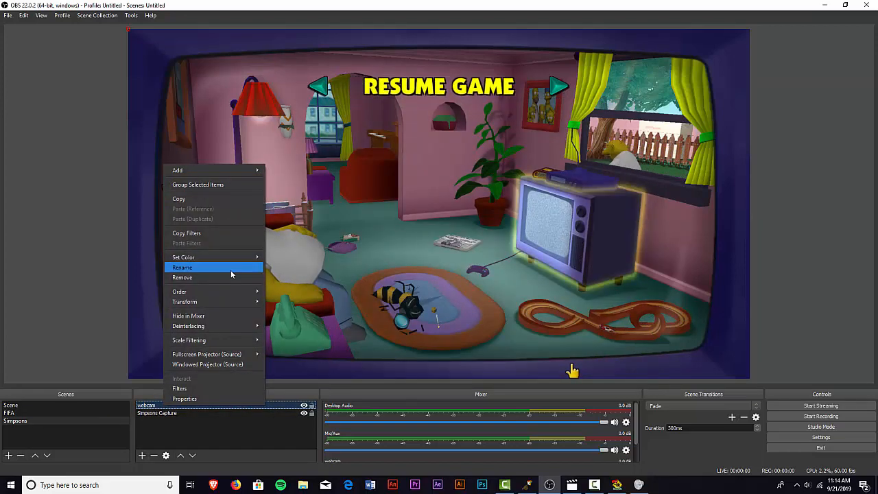
pyautogui.click(232, 277)
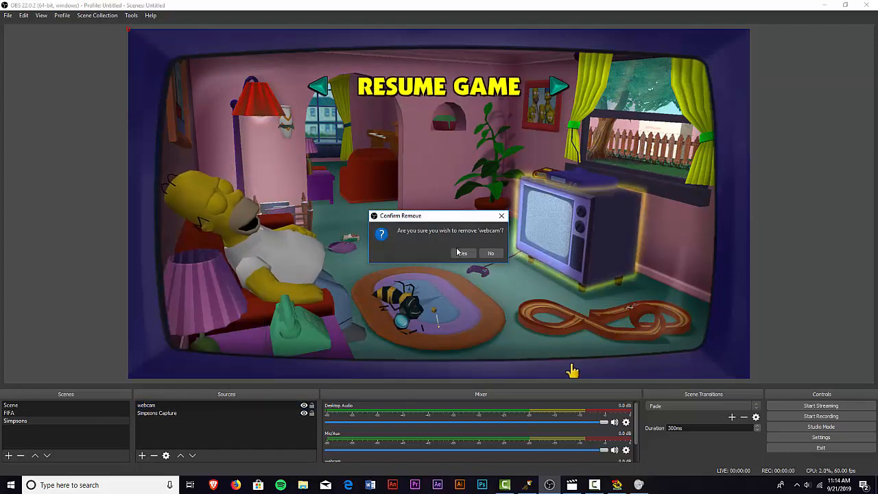
pyautogui.click(463, 253)
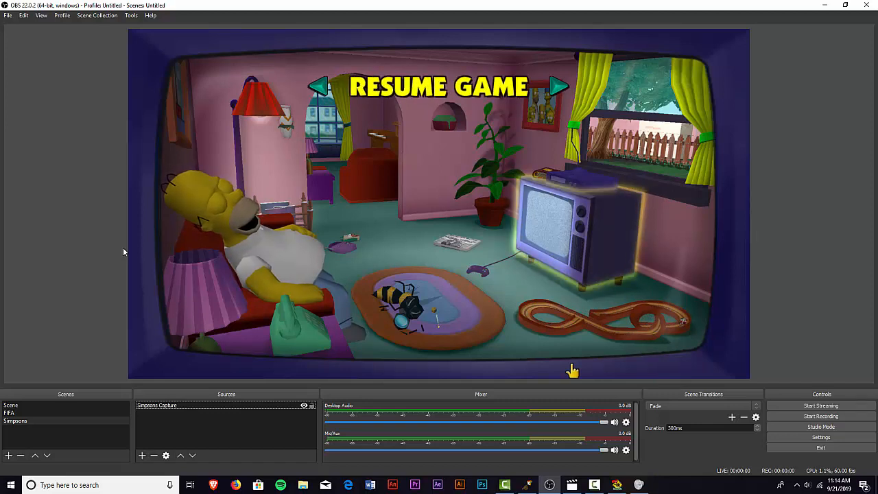
# - Remove the Simpsons Capture source from the Simpsons scene and confirm the removal
pyautogui.rightClick(157, 406)
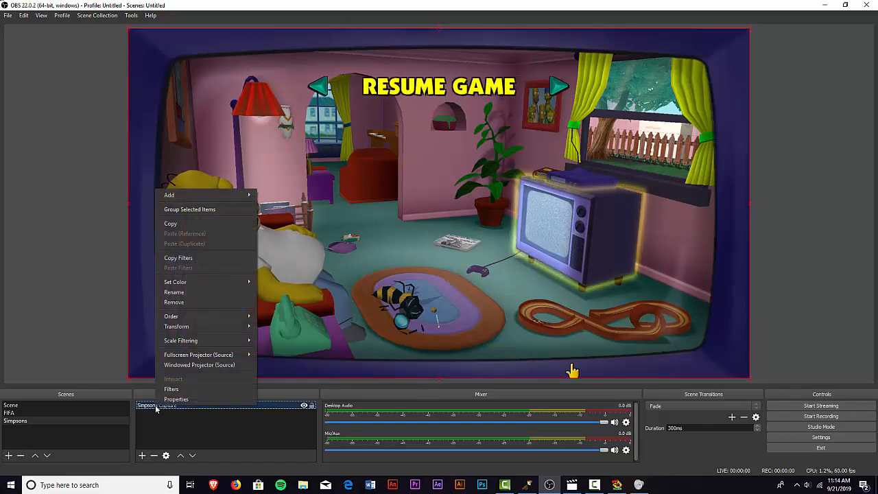
pyautogui.rightClick(153, 406)
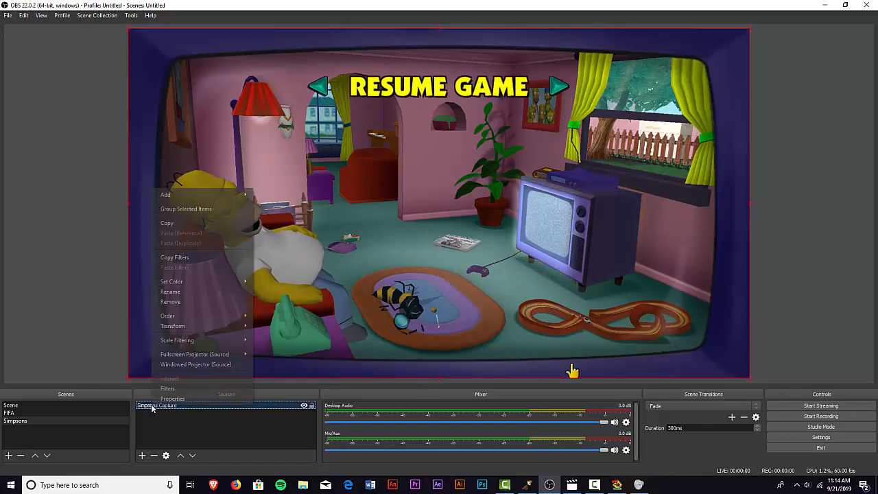
pyautogui.click(221, 302)
pyautogui.click(476, 253)
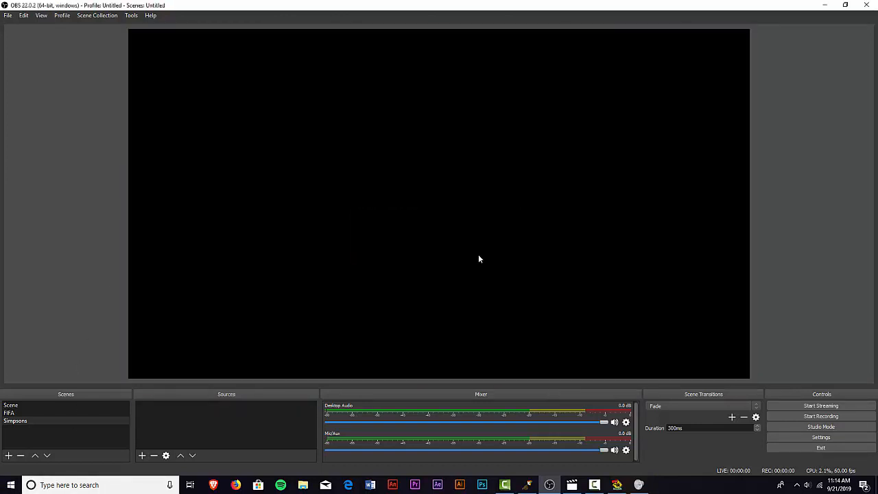
# - Add a new game capture source to the Simpsons scene, keeping the suggested name
pyautogui.rightClick(219, 431)
pyautogui.rightClick(210, 427)
pyautogui.rightClick(209, 429)
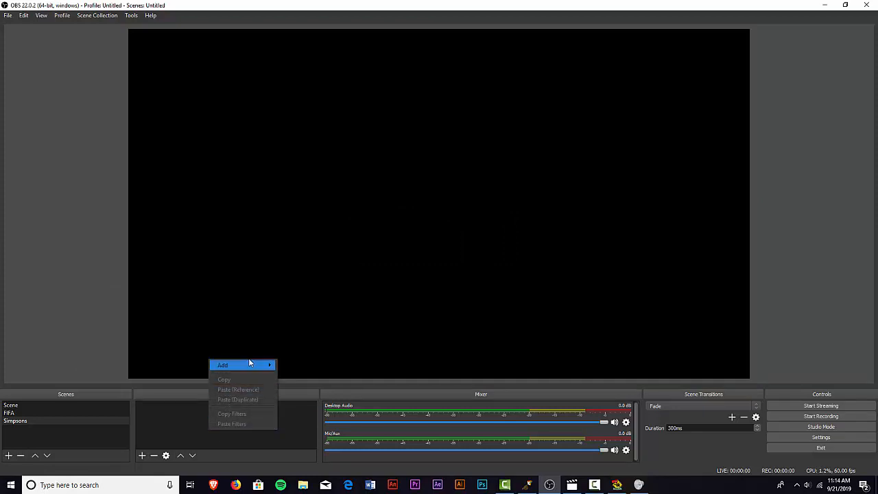
pyautogui.moveTo(264, 369)
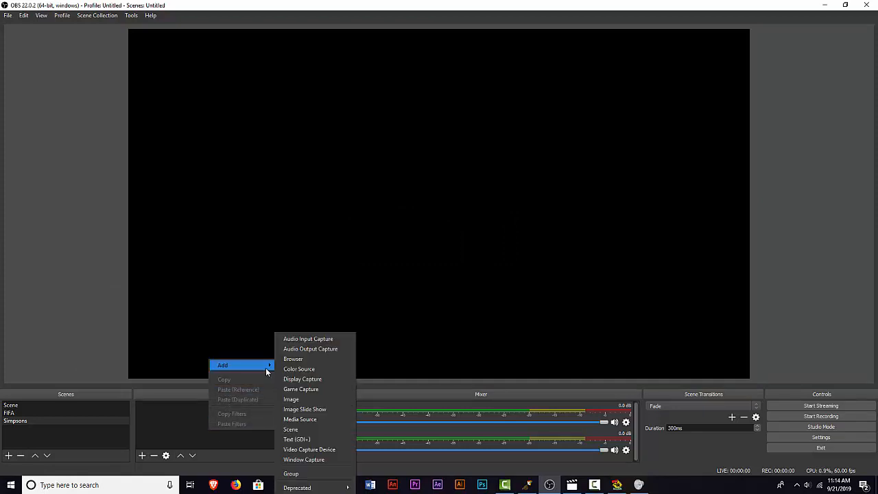
pyautogui.click(302, 389)
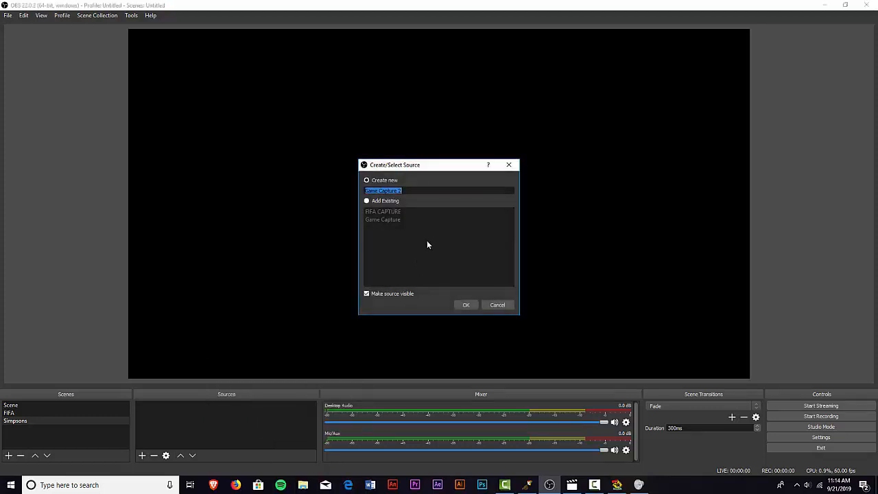
pyautogui.click(466, 304)
# - Switch the game capture mode to Capture specific window, check the window choices and cancel the properties
pyautogui.click(432, 287)
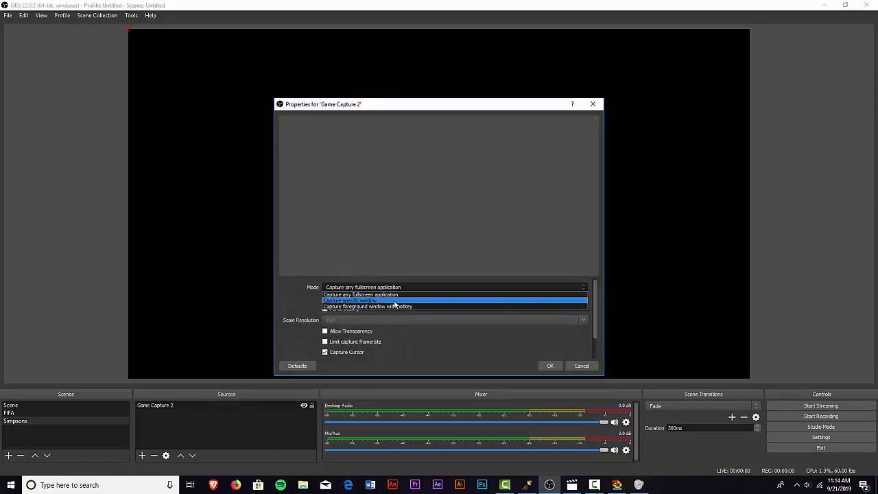
pyautogui.click(394, 306)
pyautogui.click(398, 265)
pyautogui.click(387, 278)
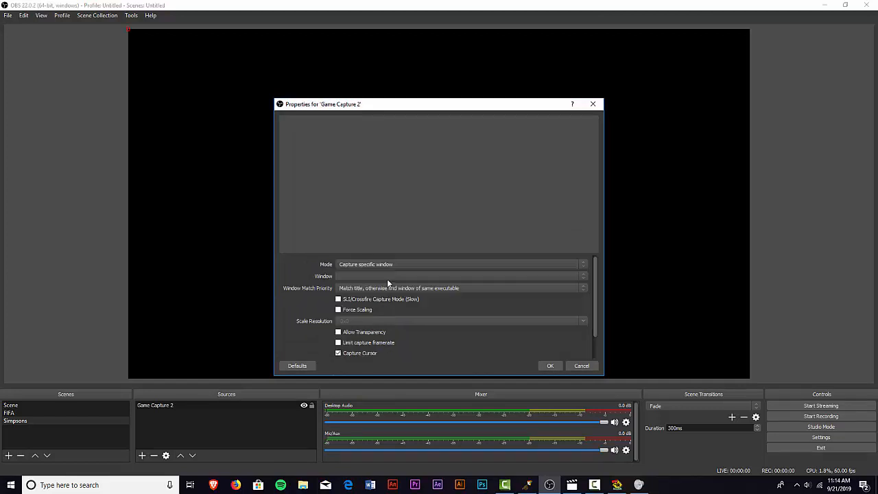
pyautogui.click(385, 272)
pyautogui.click(588, 387)
pyautogui.click(594, 367)
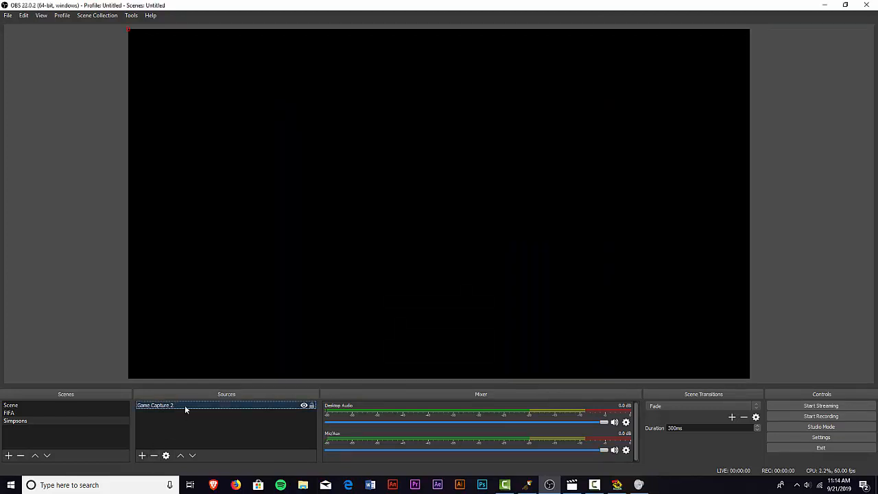
# - Remove the Game Capture 2 source from the Simpsons scene and confirm the removal
pyautogui.rightClick(184, 405)
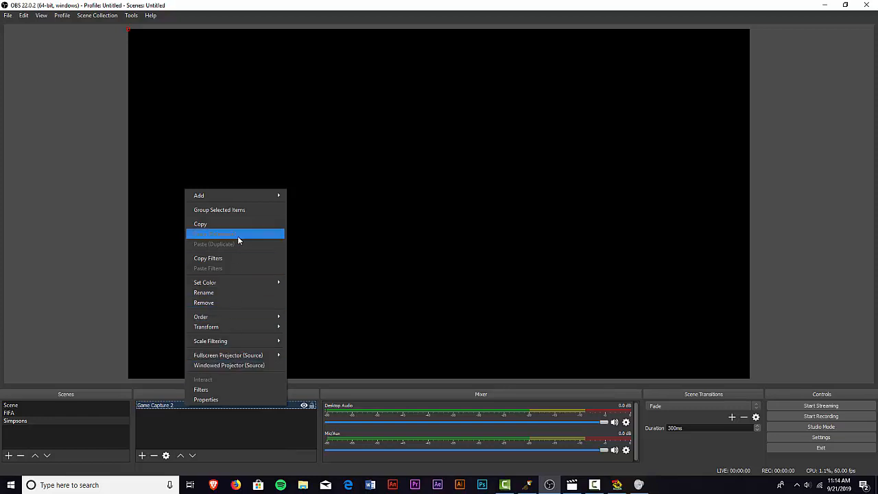
pyautogui.click(255, 304)
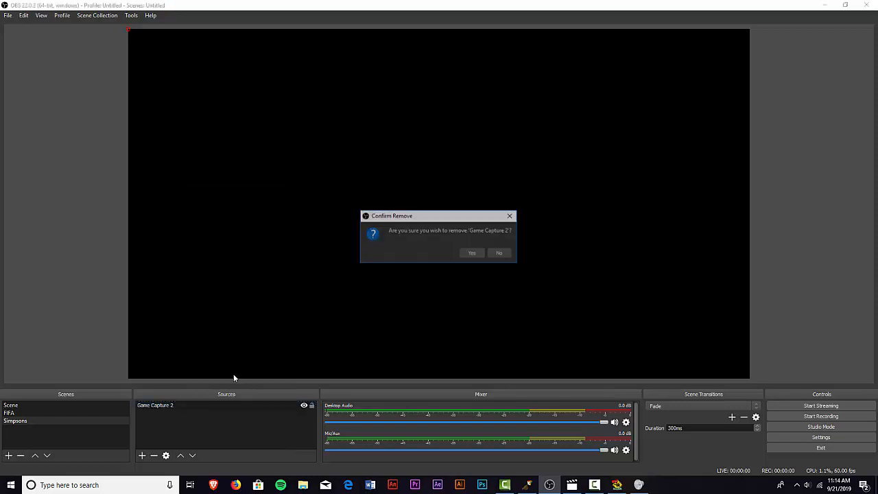
pyautogui.click(471, 254)
# - Add a new window capture source to the Simpsons scene, keeping the suggested name
pyautogui.rightClick(239, 417)
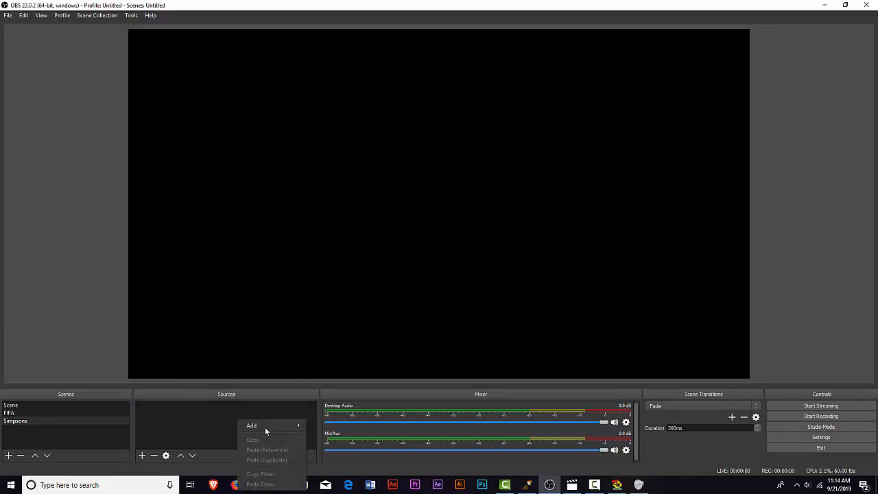
pyautogui.moveTo(266, 424)
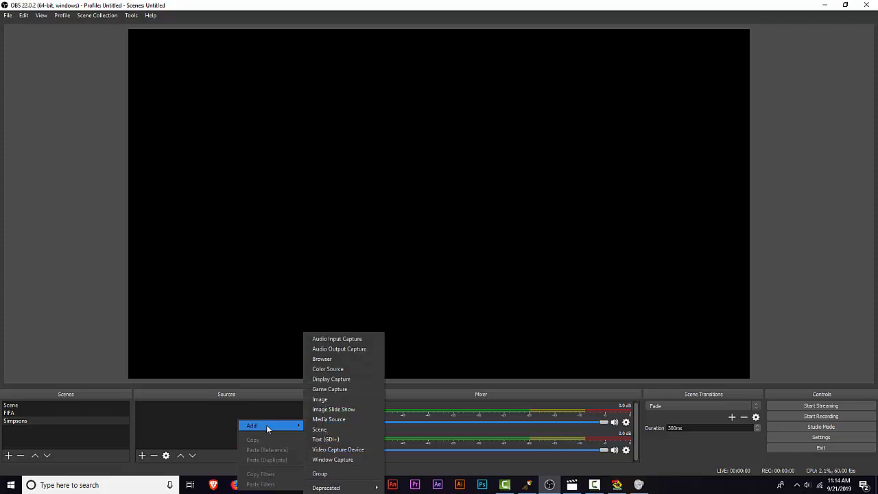
pyautogui.click(364, 459)
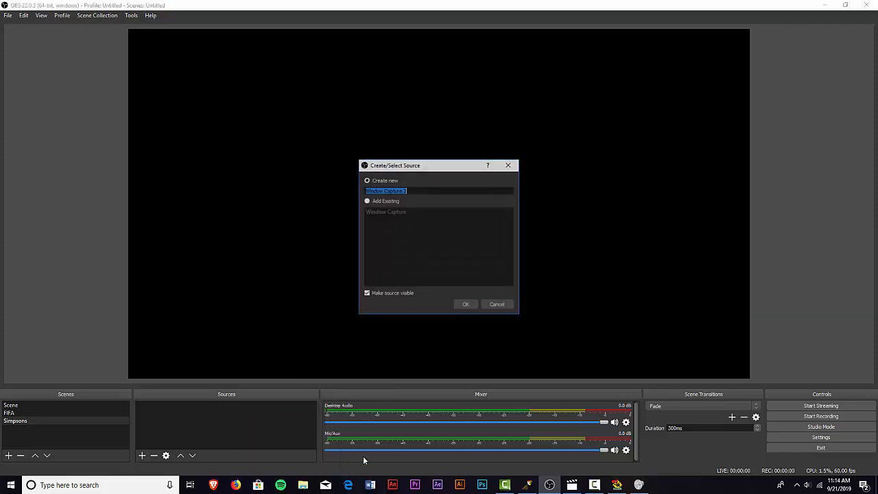
pyautogui.click(468, 304)
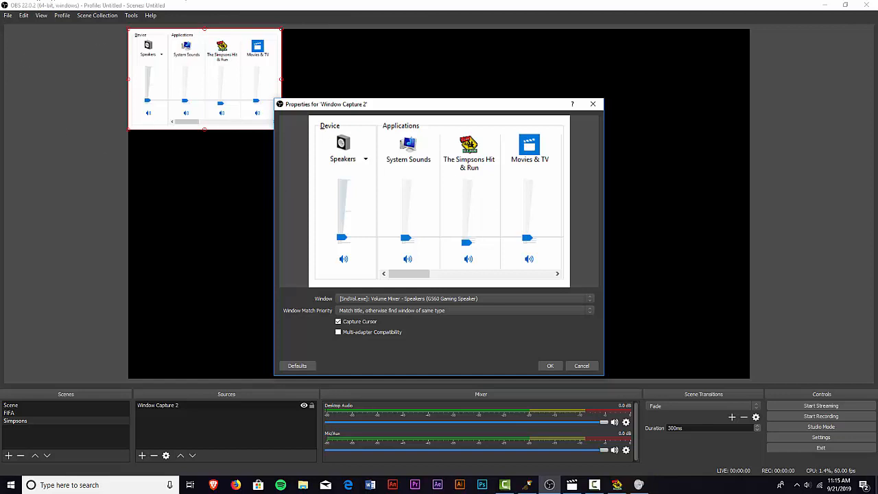
# - Set the captured window to [Simpsons.exe]: The Simpsons Hit & Run and stretch the source to the screen
pyautogui.click(381, 299)
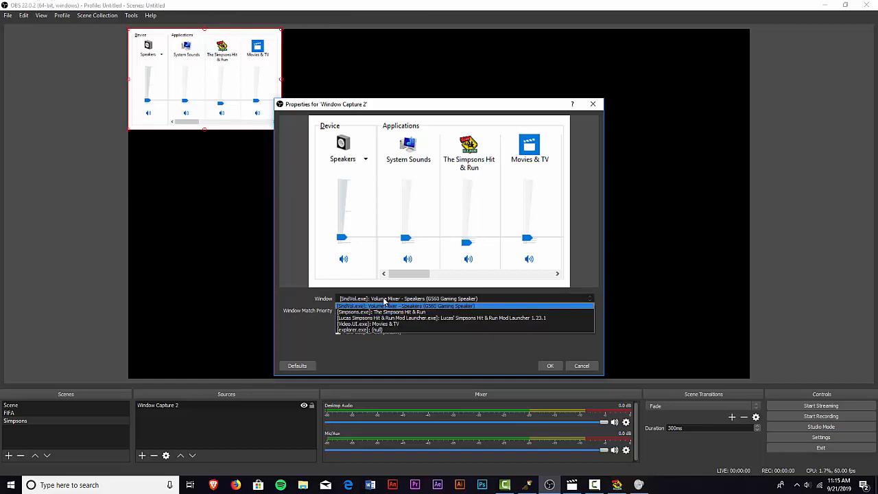
pyautogui.click(423, 314)
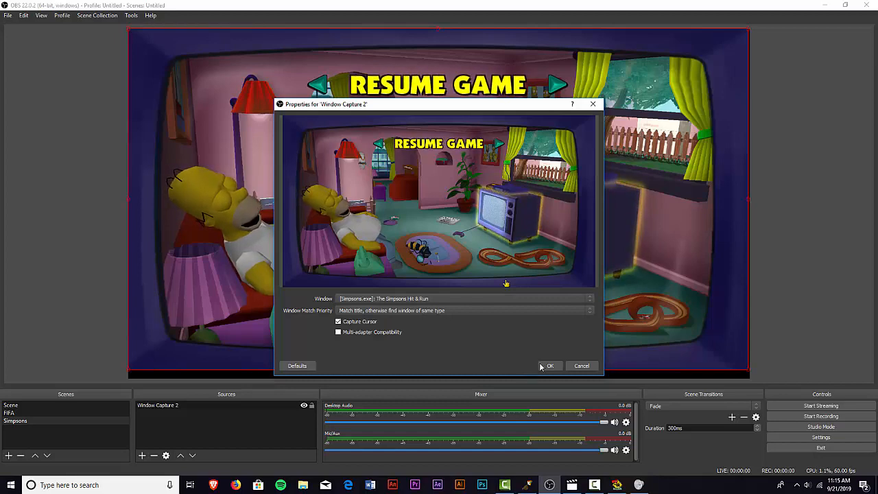
pyautogui.click(551, 366)
pyautogui.rightClick(453, 165)
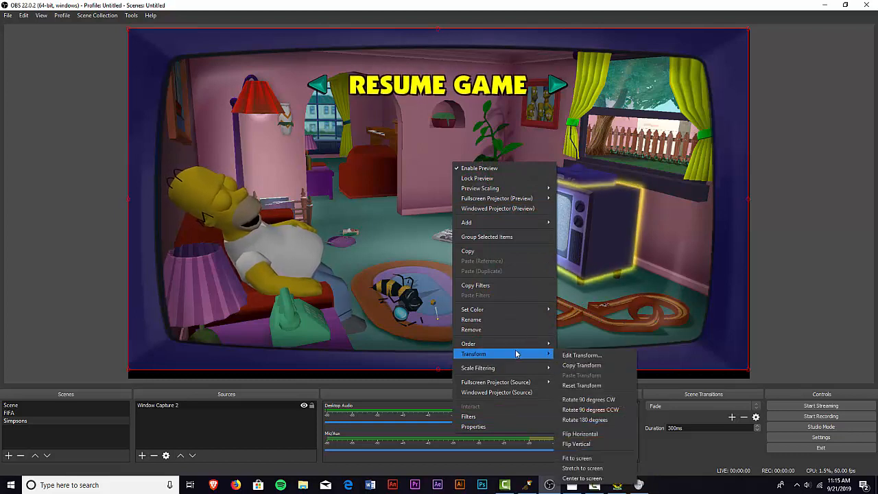
pyautogui.click(609, 469)
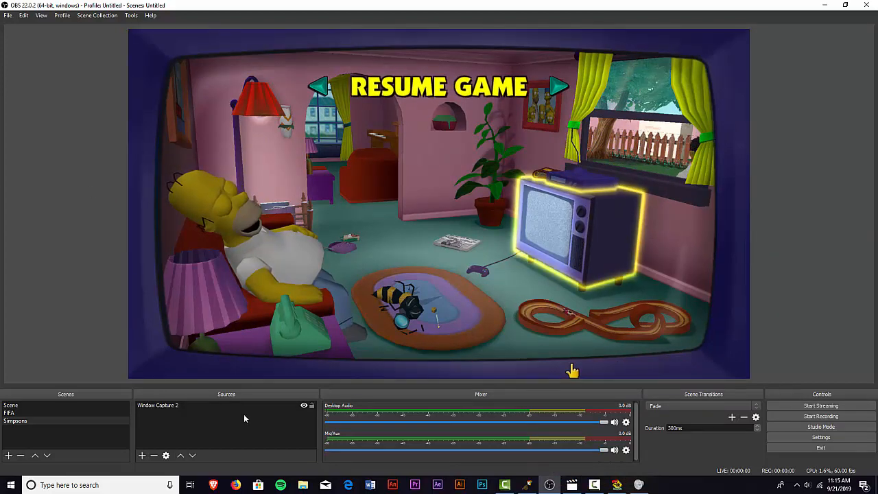
# - Remove the Window Capture 2 source from the Simpsons scene and confirm the removal
pyautogui.rightClick(191, 405)
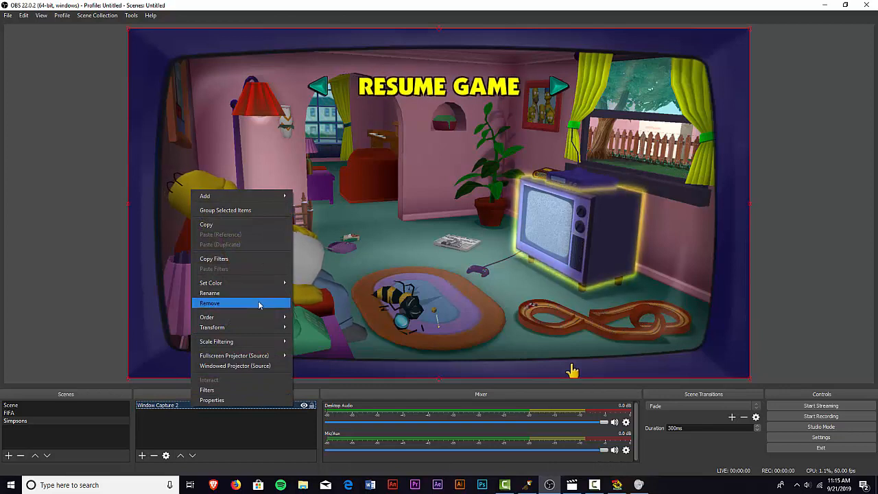
pyautogui.click(260, 305)
pyautogui.click(468, 261)
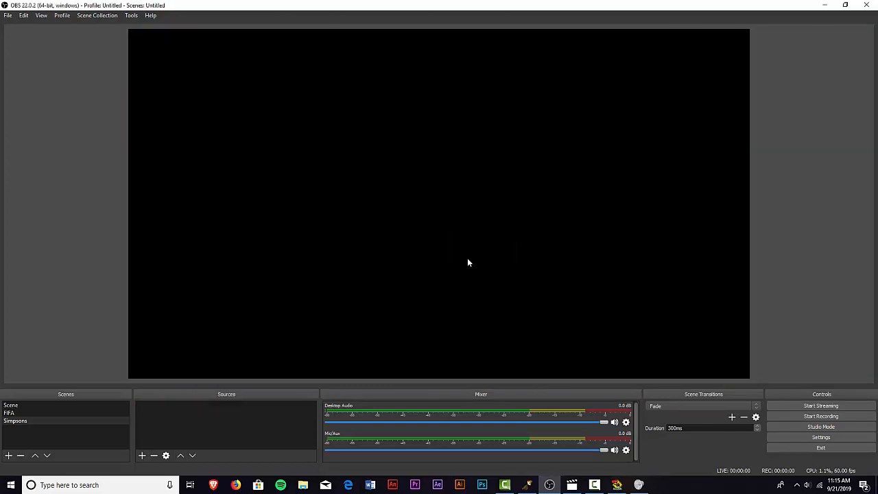
# - Add a new display capture source to the Simpsons scene, keeping the suggested name
pyautogui.rightClick(260, 423)
pyautogui.moveTo(317, 427)
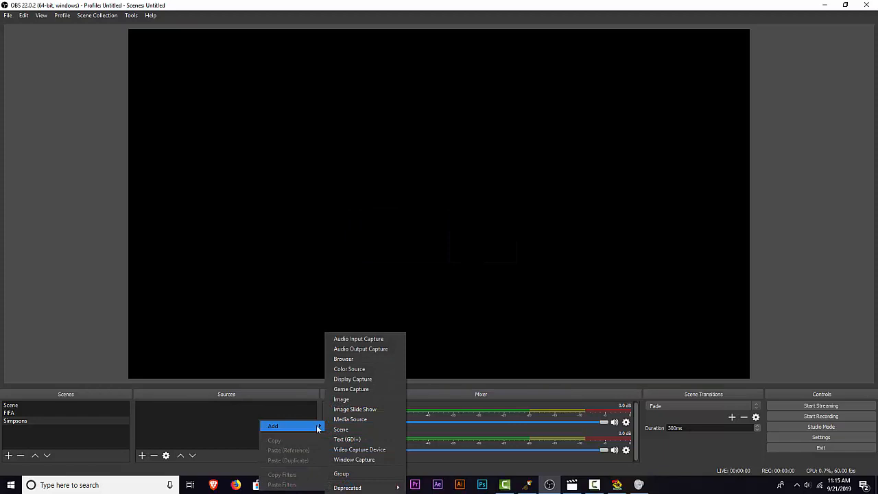
pyautogui.click(354, 379)
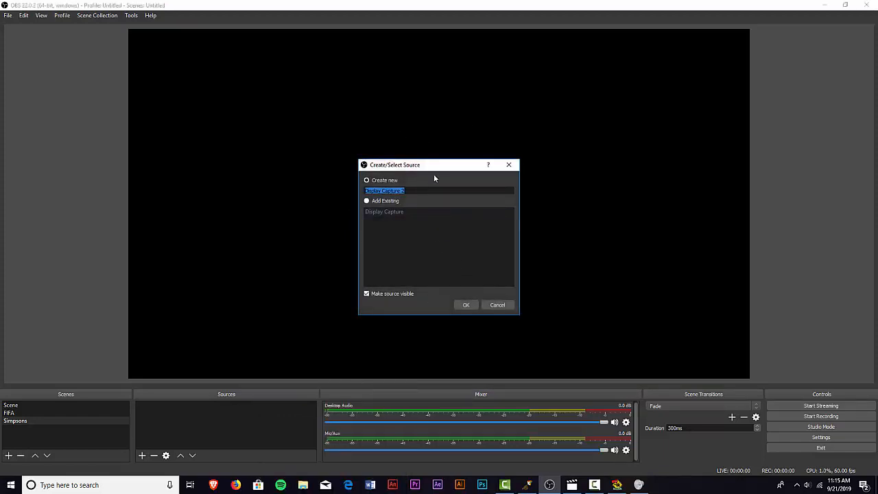
pyautogui.click(469, 309)
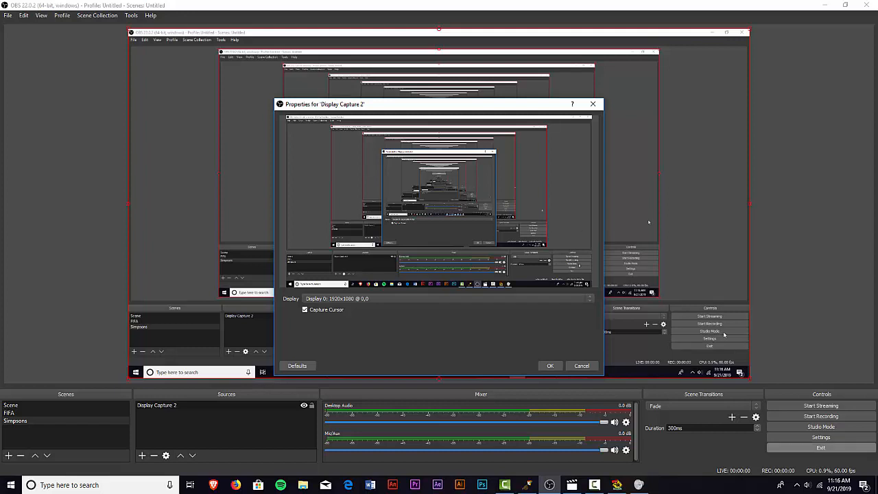
# - Bring up The Simpsons Hit & Run, move its window down to compare it with the display capture preview, and minimize the game
pyautogui.click(617, 485)
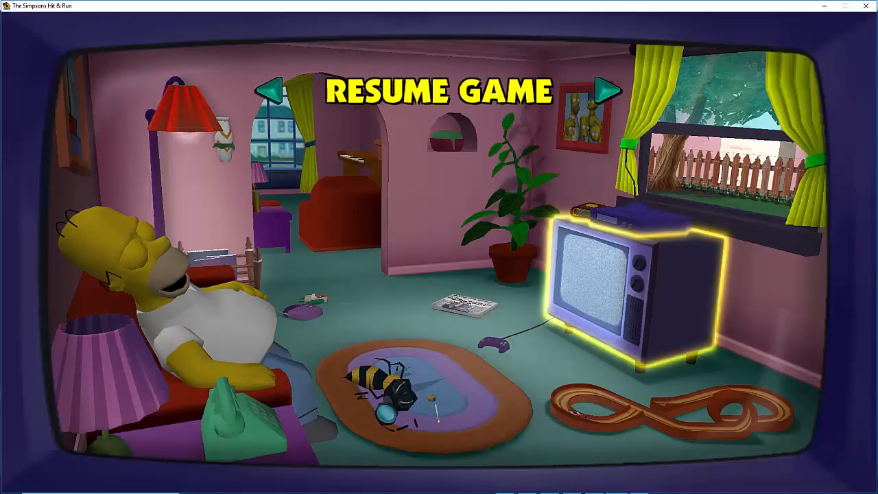
pyautogui.moveTo(562, 7); pyautogui.dragTo(573, 308)
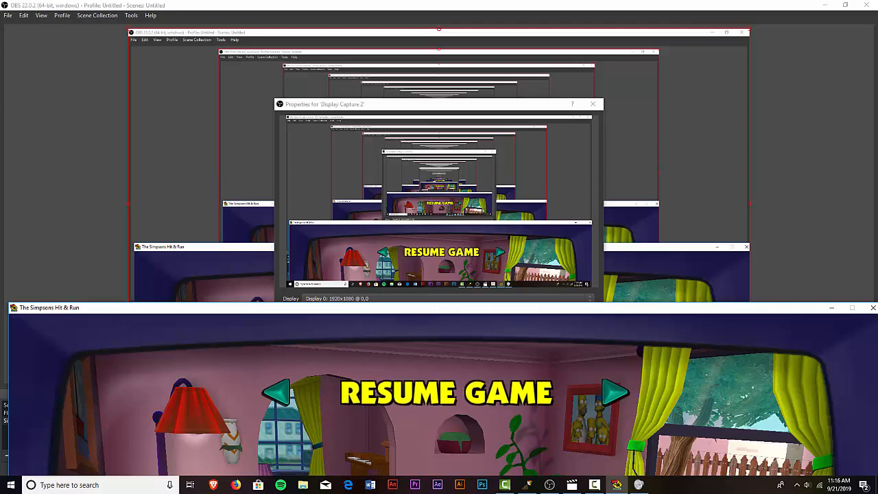
pyautogui.click(832, 309)
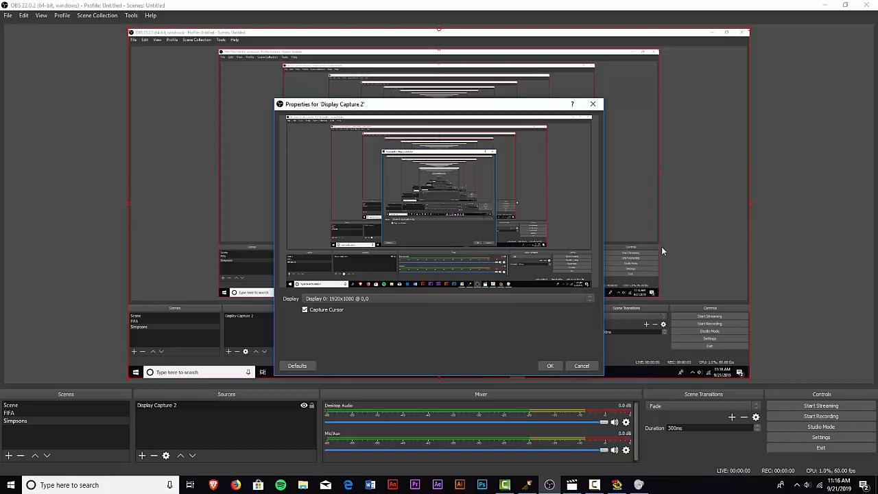
# - Dismiss the display capture properties and remove the Display Capture 2 source from the Simpsons scene, confirming the removal
pyautogui.click(582, 366)
pyautogui.rightClick(259, 406)
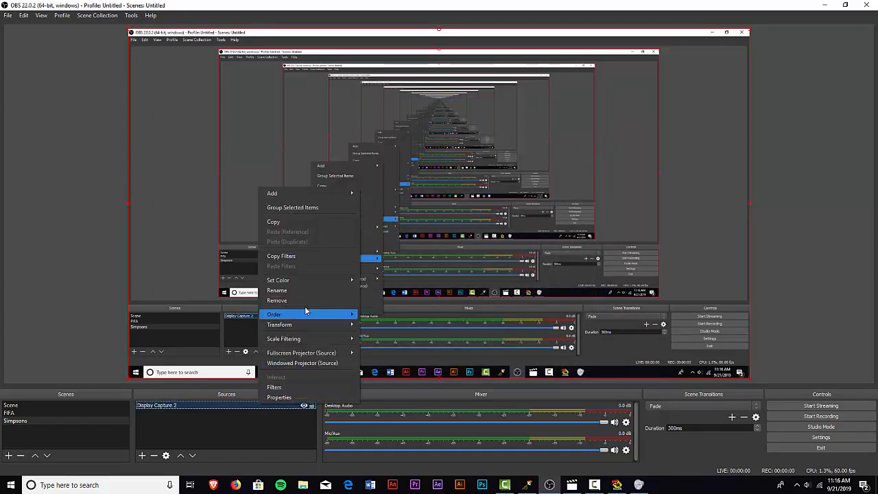
pyautogui.click(306, 300)
pyautogui.click(473, 253)
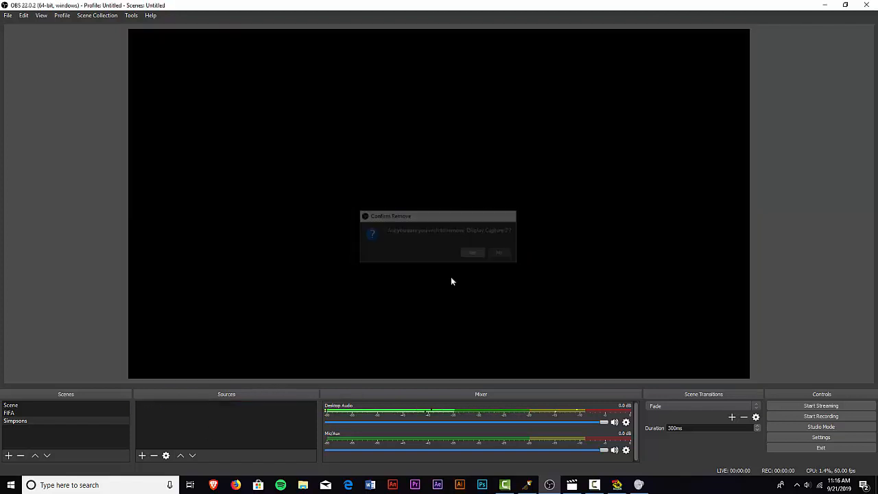
# - Add a new game capture source to the Simpsons scene, keeping the suggested name
pyautogui.rightClick(219, 435)
pyautogui.moveTo(247, 372)
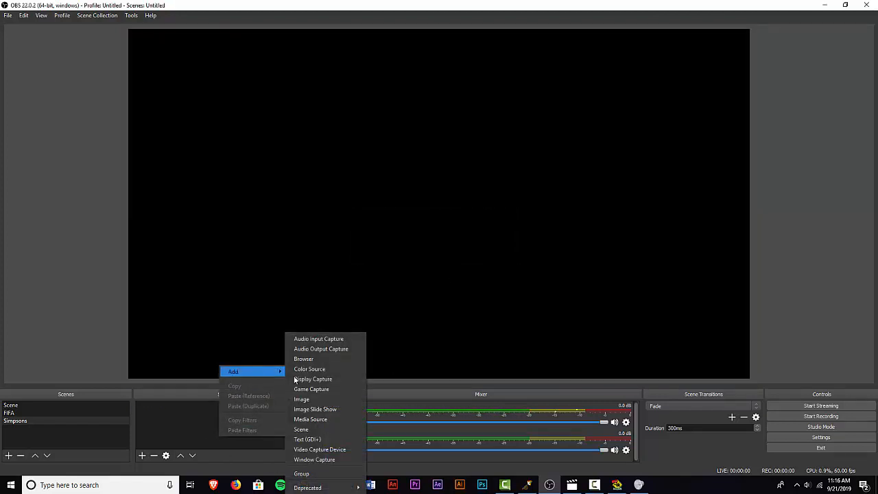
pyautogui.click(319, 388)
pyautogui.click(464, 304)
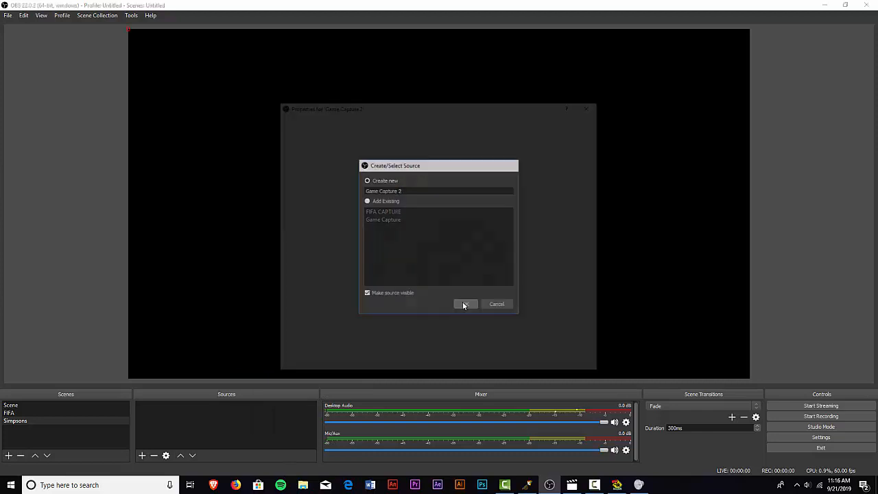
# - Set the game capture mode to Capture specific window and the window to [Simpsons.exe]: The Simpsons Hit & Run
pyautogui.click(411, 287)
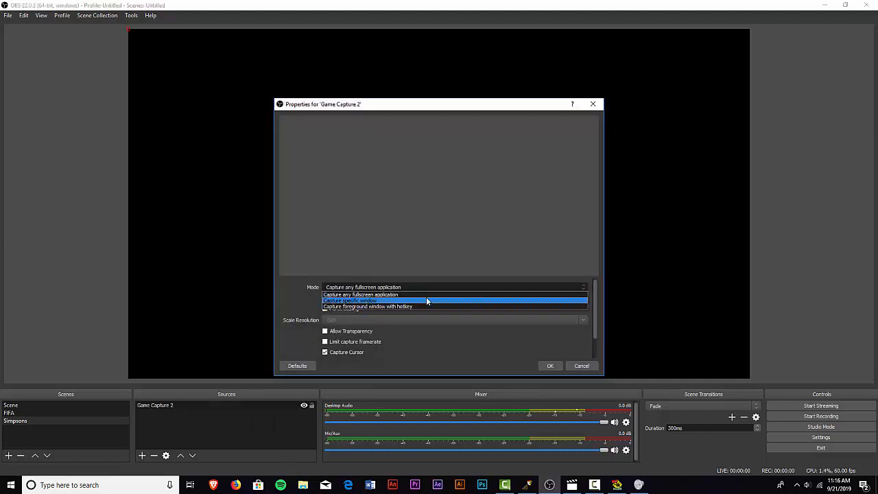
pyautogui.click(427, 298)
pyautogui.click(384, 276)
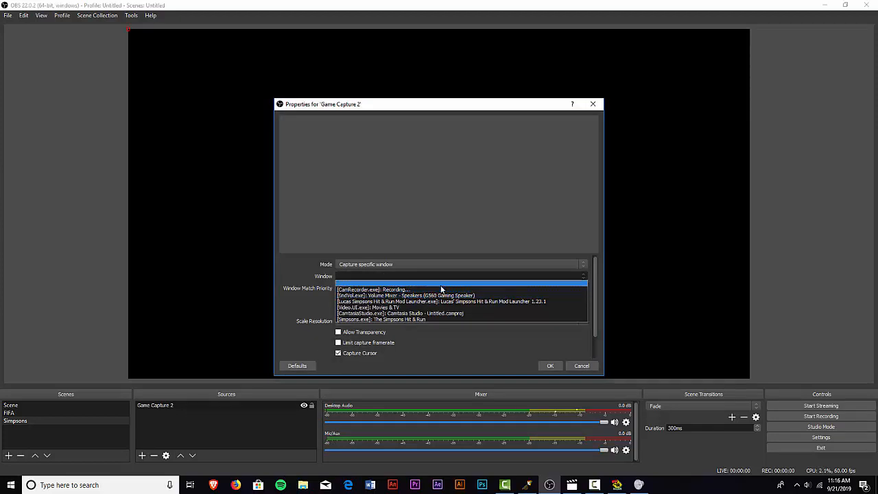
pyautogui.click(468, 318)
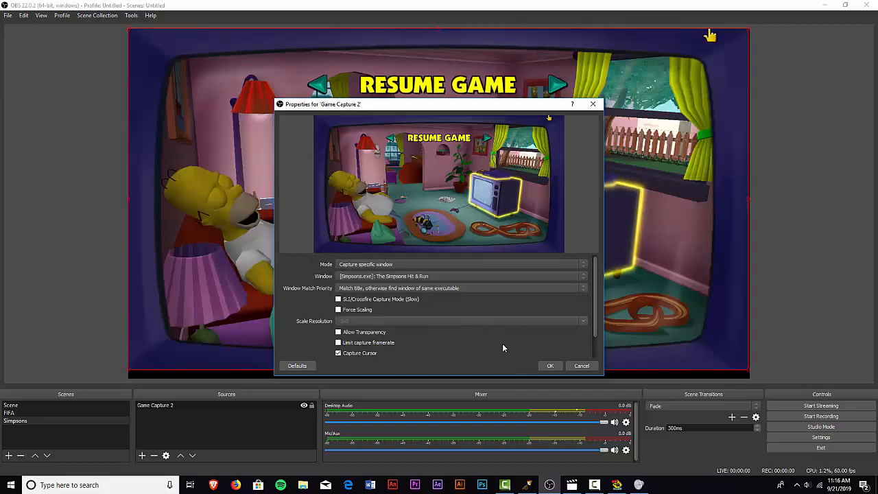
pyautogui.click(551, 366)
# - Stretch the game capture source to the screen so it fills the whole canvas
pyautogui.rightClick(574, 225)
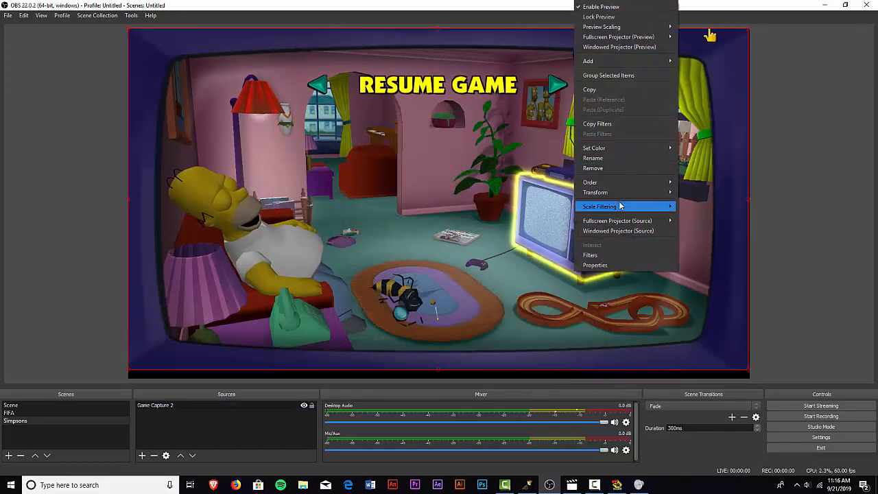
pyautogui.moveTo(621, 192)
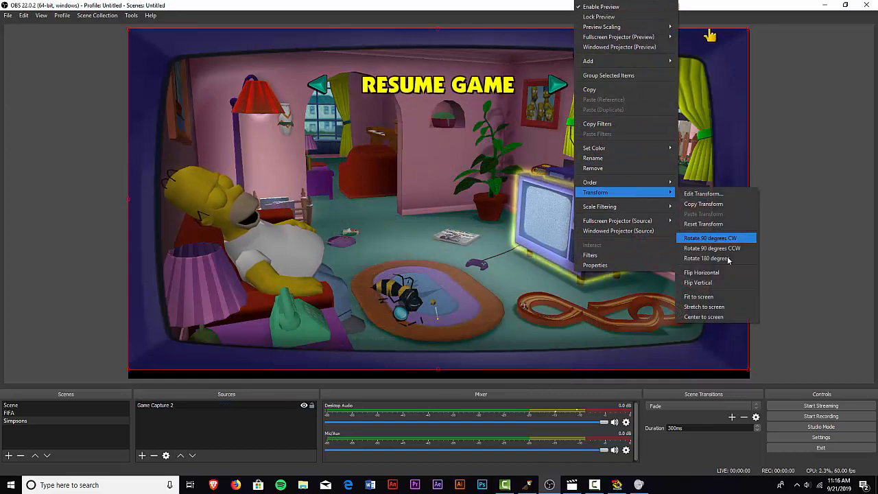
pyautogui.click(714, 308)
pyautogui.click(190, 301)
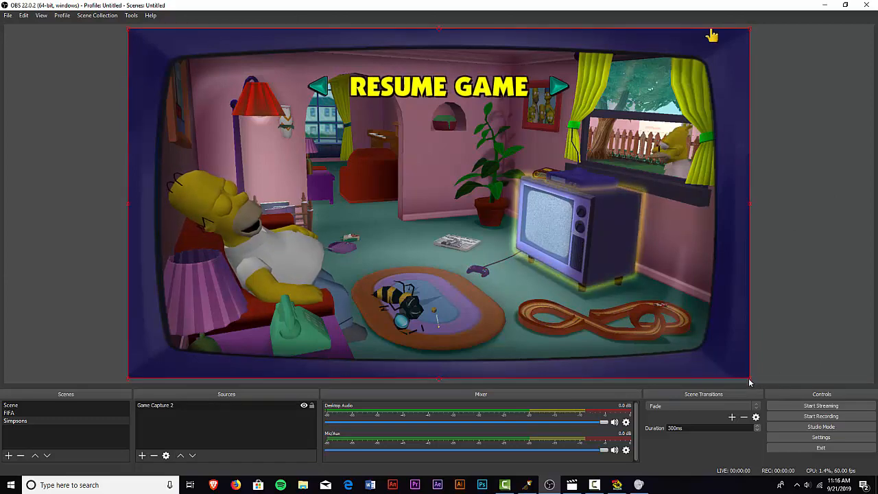
# - Try shrinking the game capture source from its lower-right corner and scale it back to fill the canvas
pyautogui.moveTo(750, 382)
pyautogui.mouseDown()
pyautogui.moveTo(722, 360)
pyautogui.moveTo(522, 277)
pyautogui.moveTo(316, 268)
pyautogui.moveTo(643, 294)
pyautogui.moveTo(600, 257)
pyautogui.moveTo(487, 288)
pyautogui.moveTo(691, 310)
pyautogui.moveTo(747, 382)
pyautogui.mouseUp()
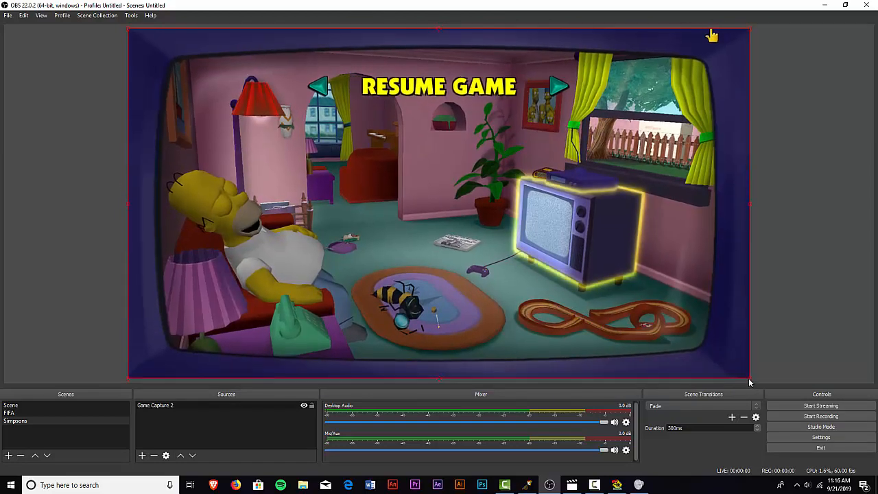
pyautogui.moveTo(748, 378); pyautogui.dragTo(586, 329)
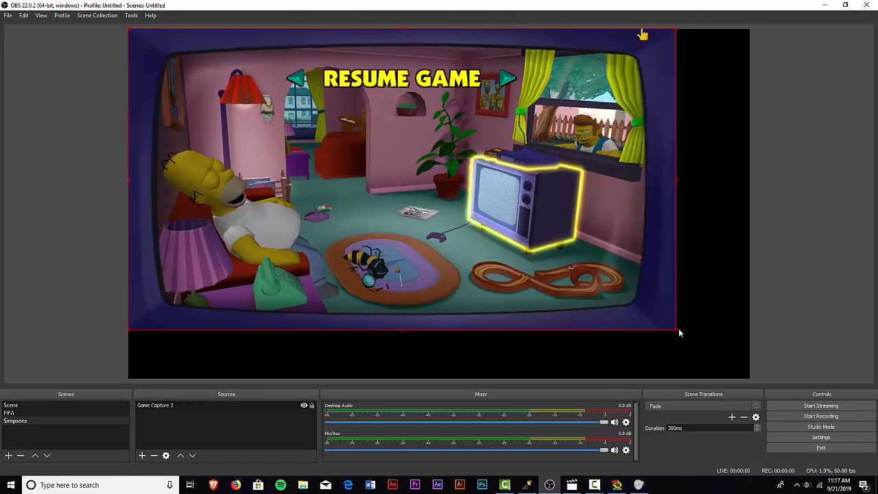
pyautogui.moveTo(677, 330); pyautogui.dragTo(752, 379)
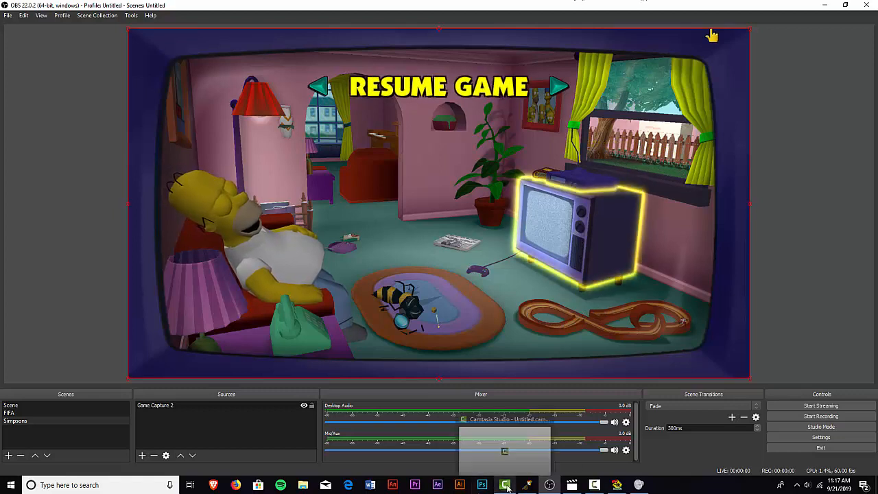
pyautogui.click(576, 431)
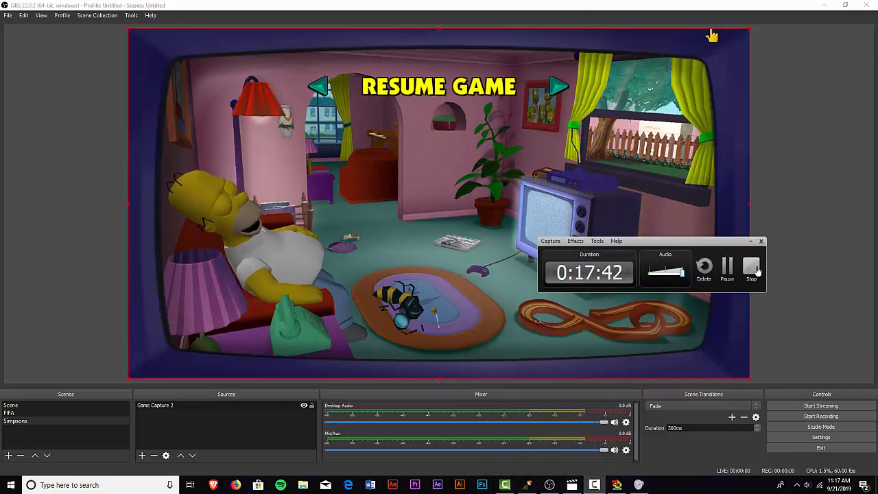